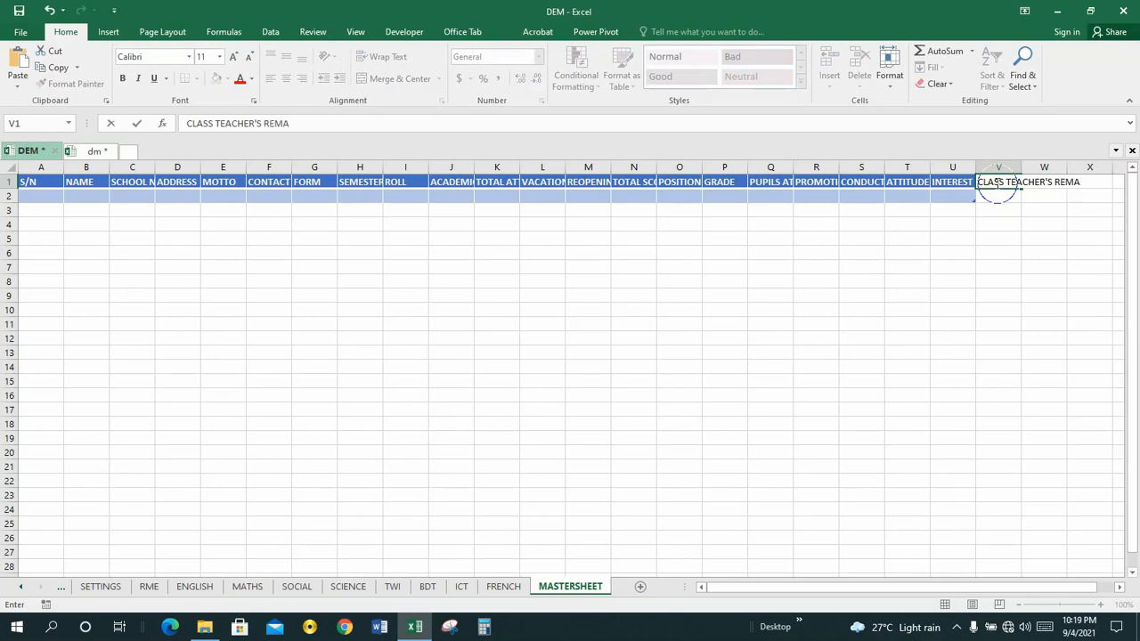
- Complete the V1 header as CLASS TEACHER'S REMARKS and add HEAD TEACHER'S REMARKS as the header in W1
text(RKS)
key(Tab)
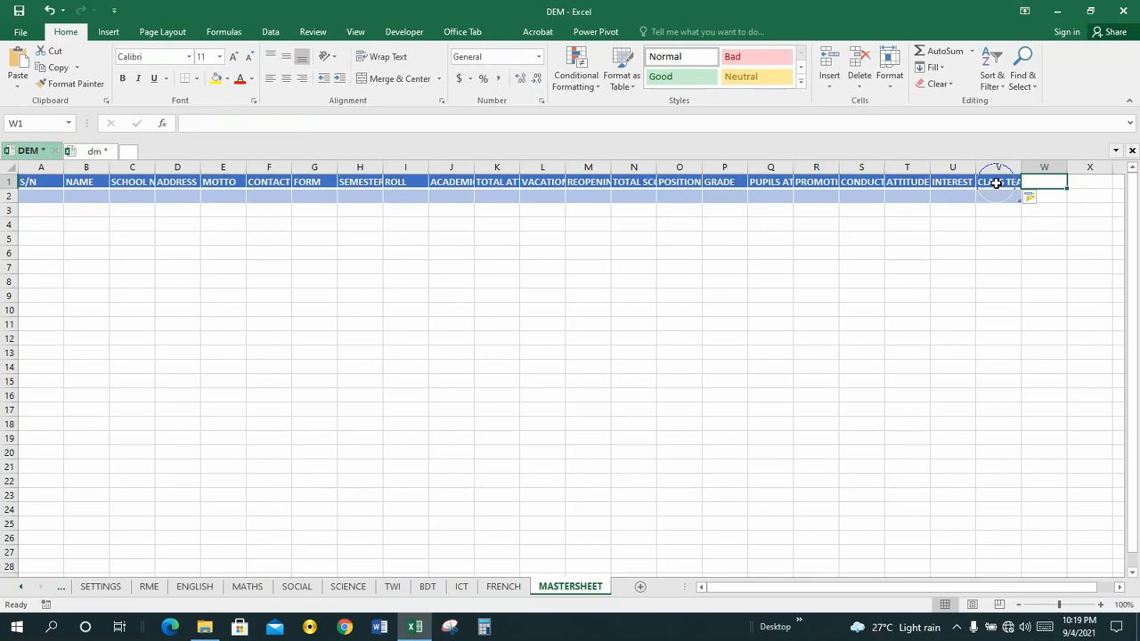
text(HEA)
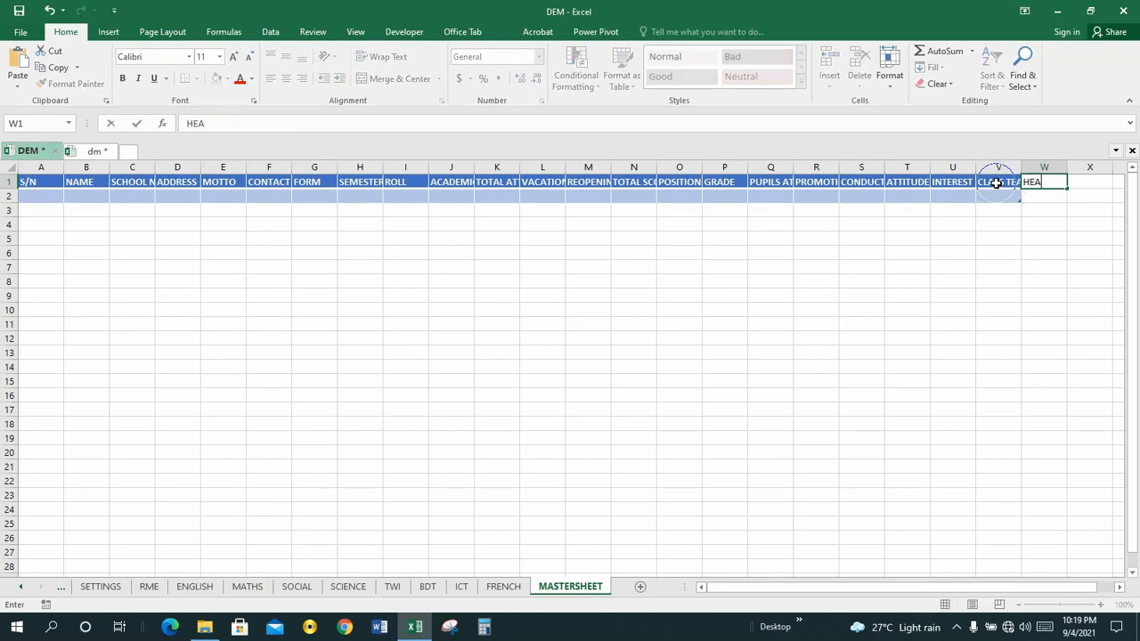
text(D TEACHER'S REM)
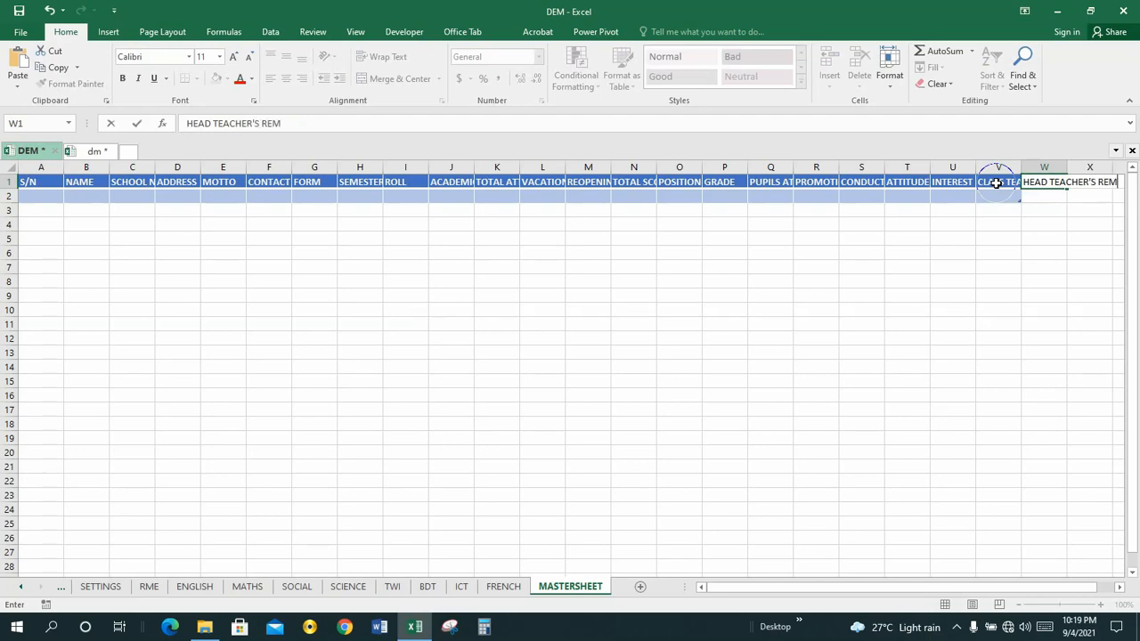
text(ARKS)
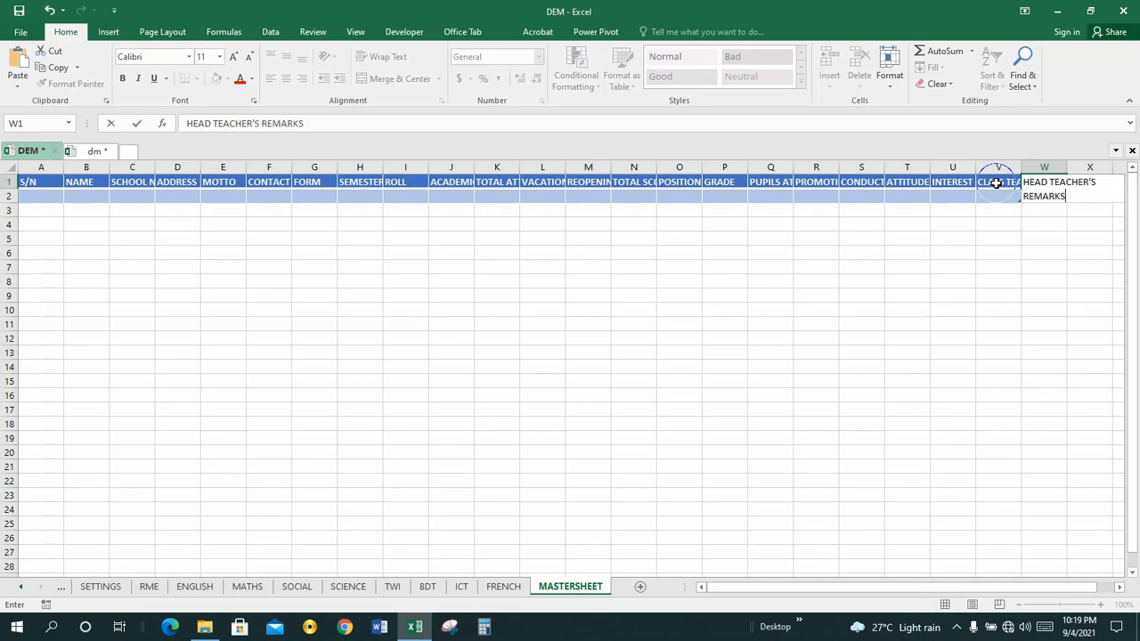
key(Tab)
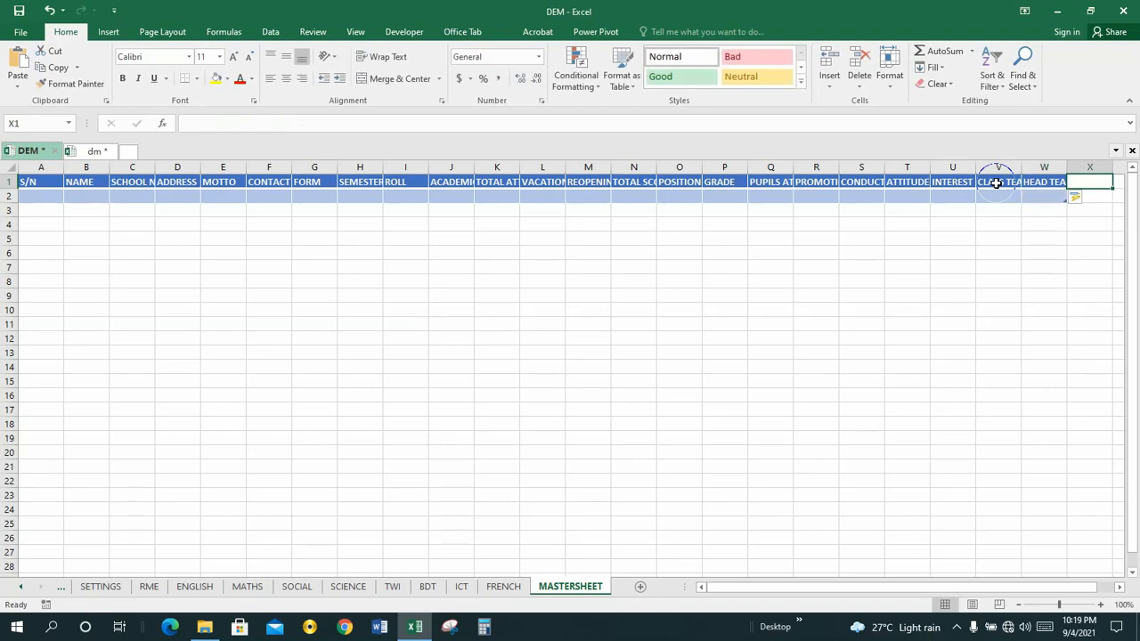
- Consult the dm workbook's master sheet headers, and enter CLASS TEACHER'S CONTACT as the header in X1 of the DEM MASTERSHEET
click(92, 152)
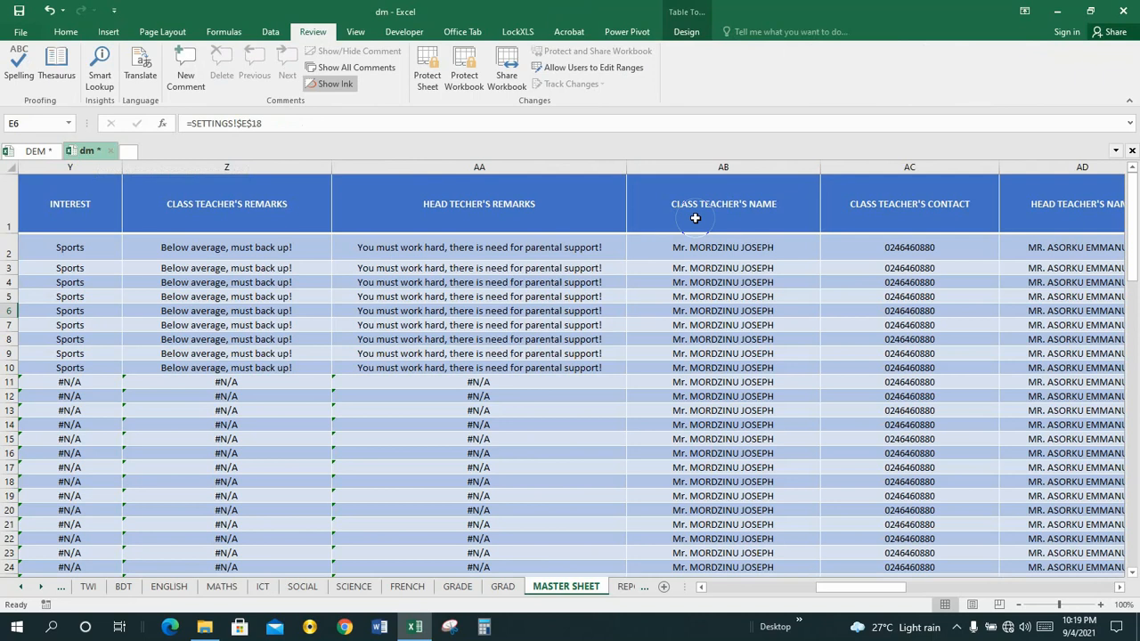
click(40, 153)
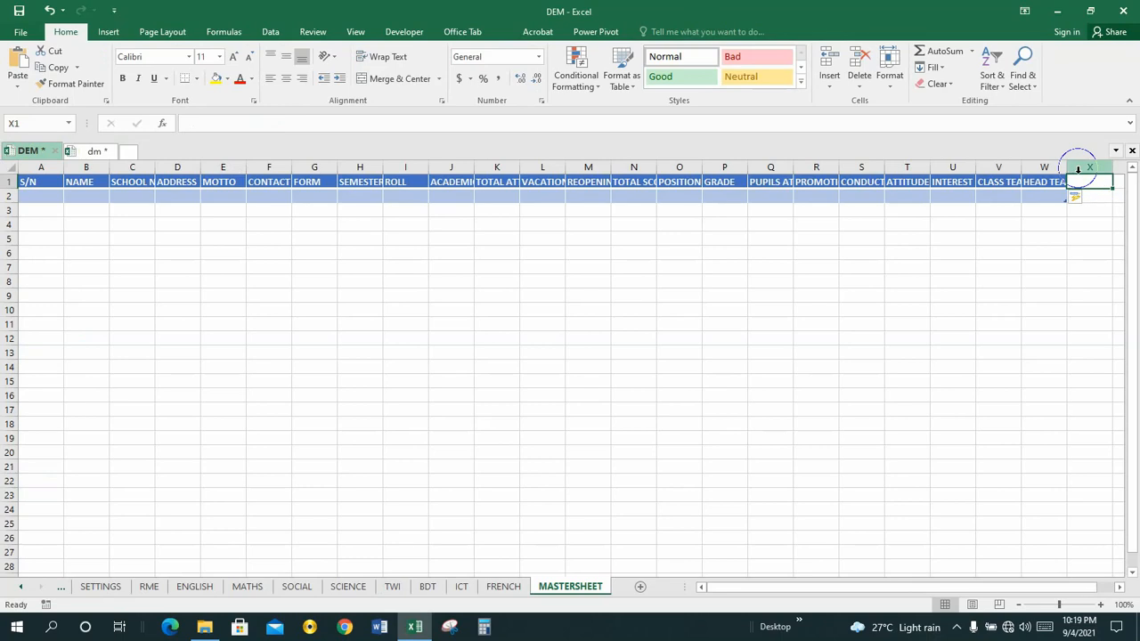
click(84, 150)
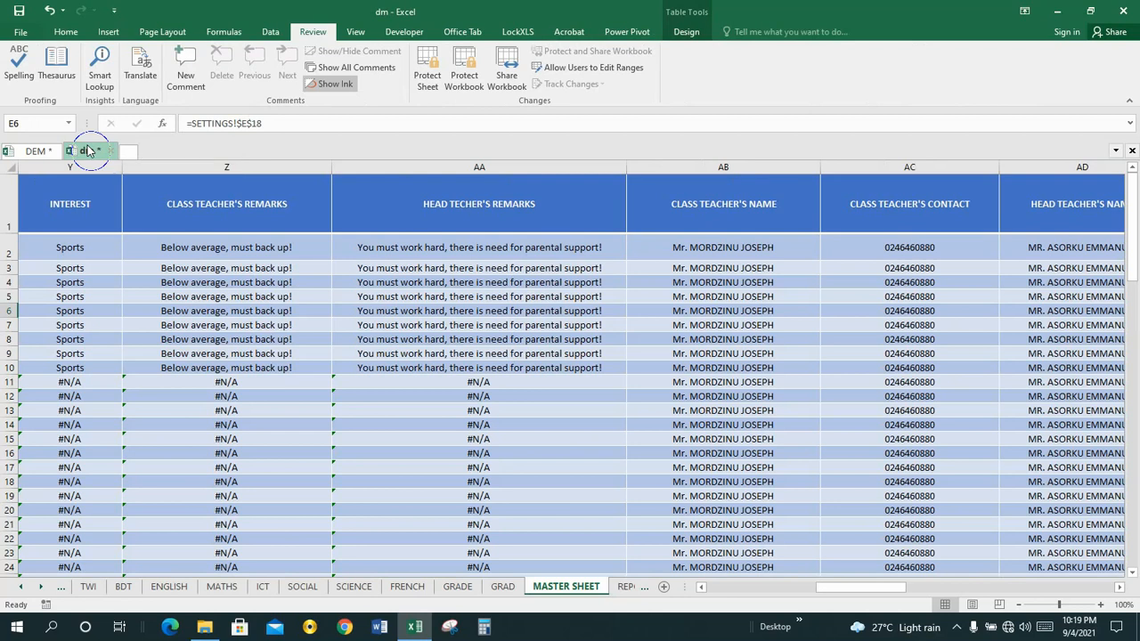
click(35, 150)
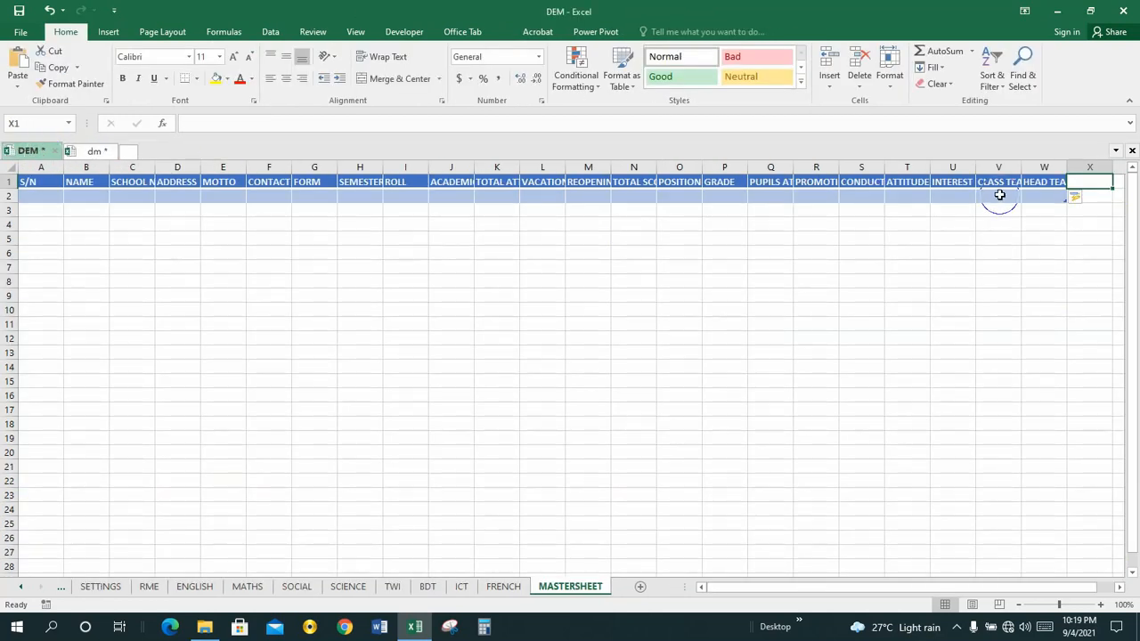
text(CL)
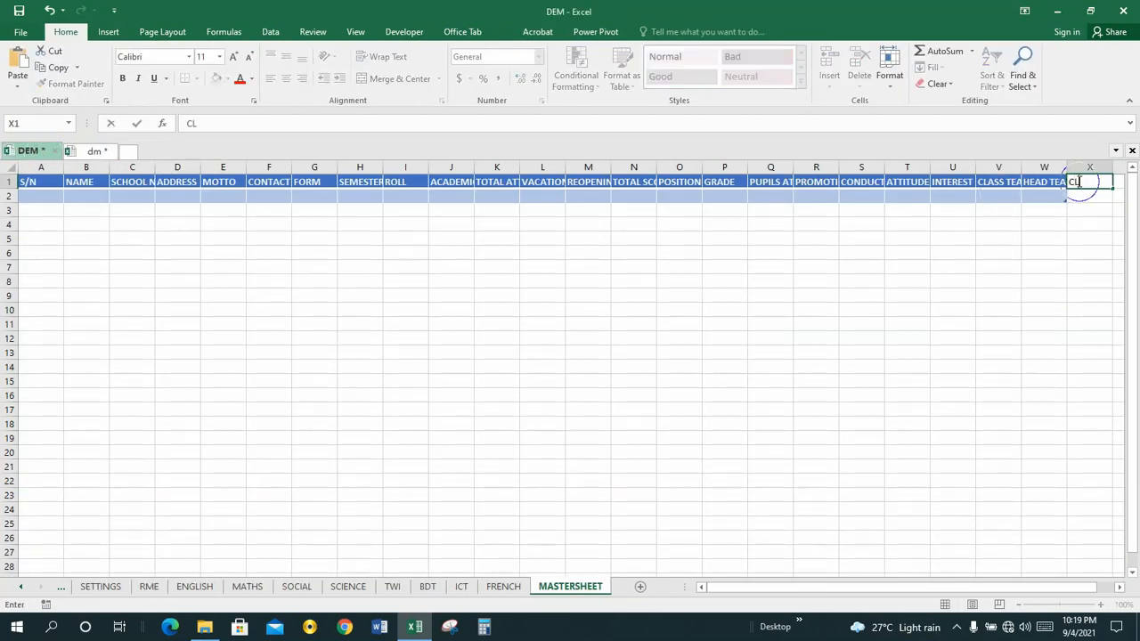
text(ASS TEACHER)
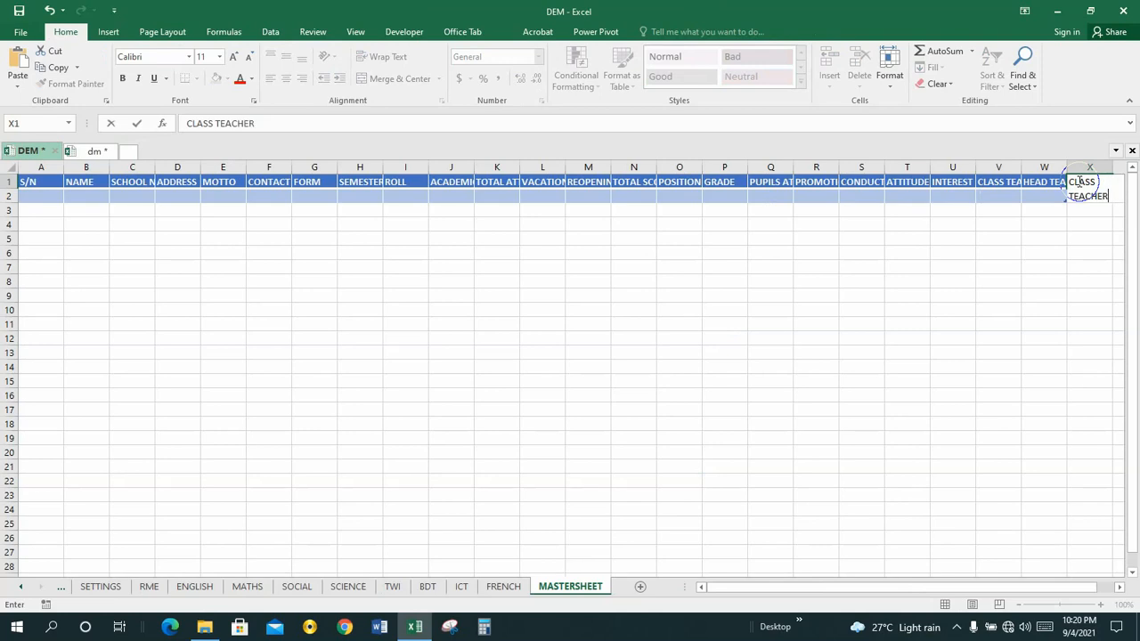
text('S CONT)
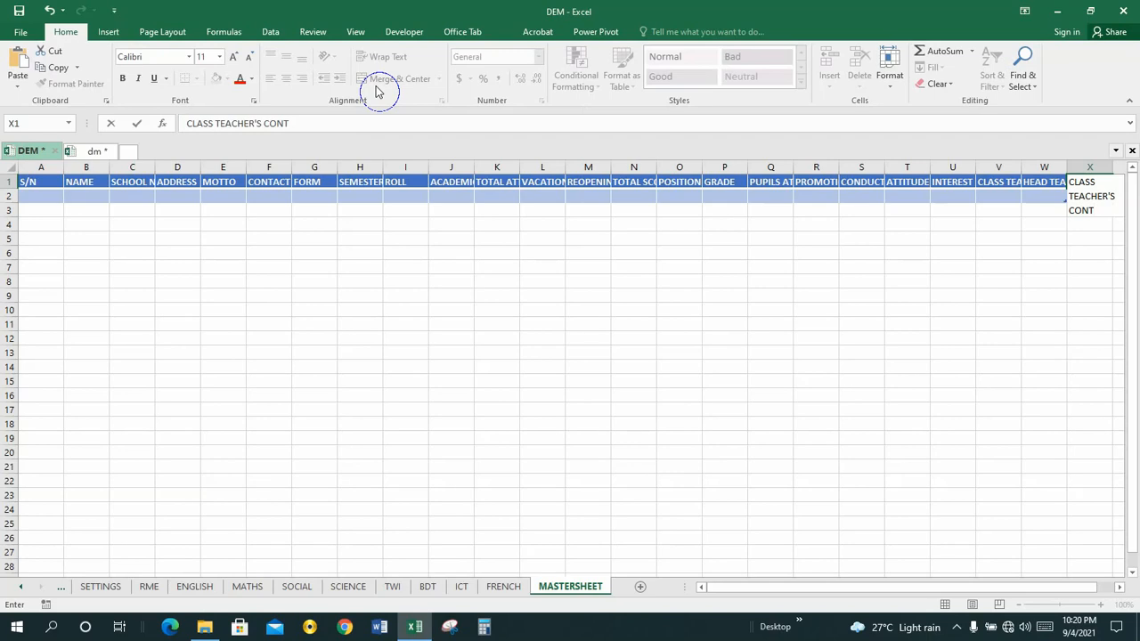
text(ACT)
key(Tab)
key(Tab)
key(Tab)
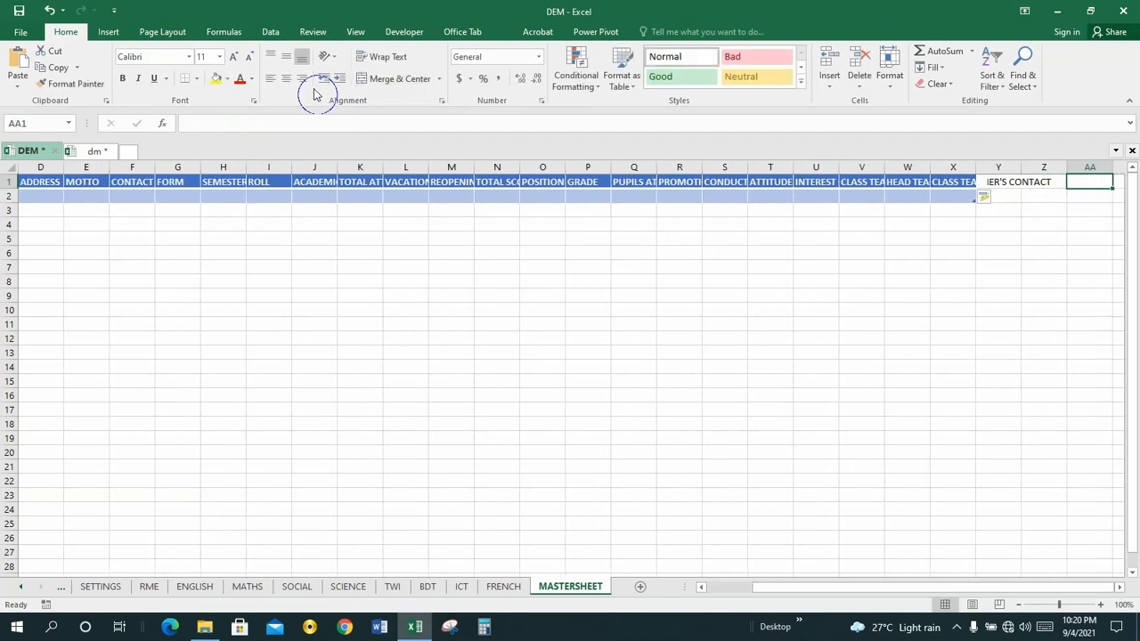
- Inspect the contents of X1 and Y1 and compare the header order with the dm workbook's master sheet
click(951, 184)
click(996, 184)
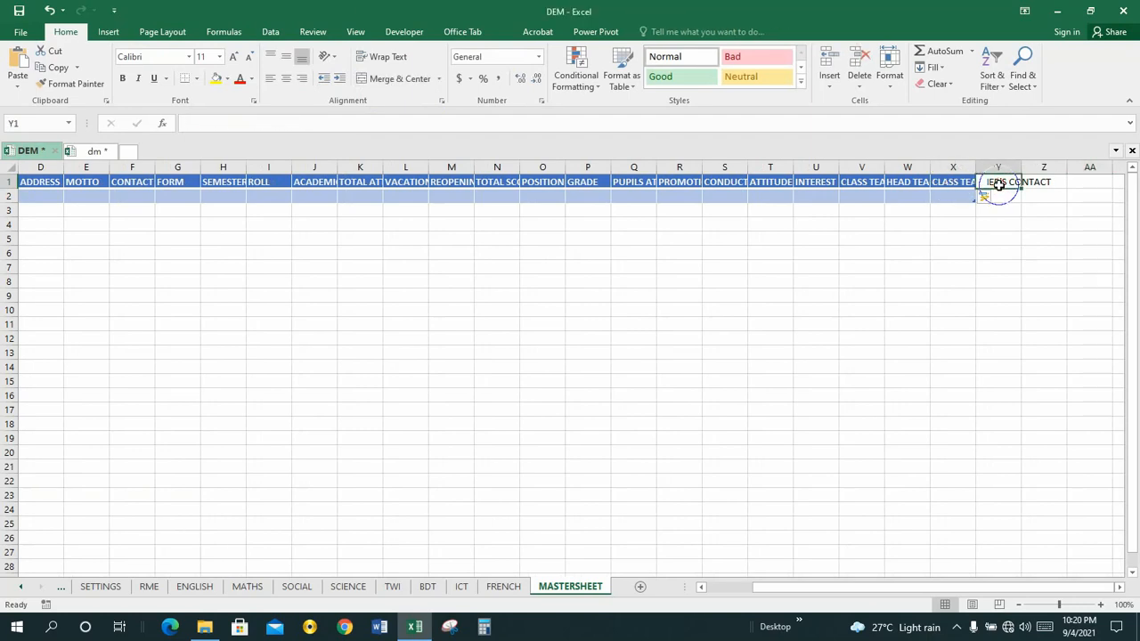
click(961, 183)
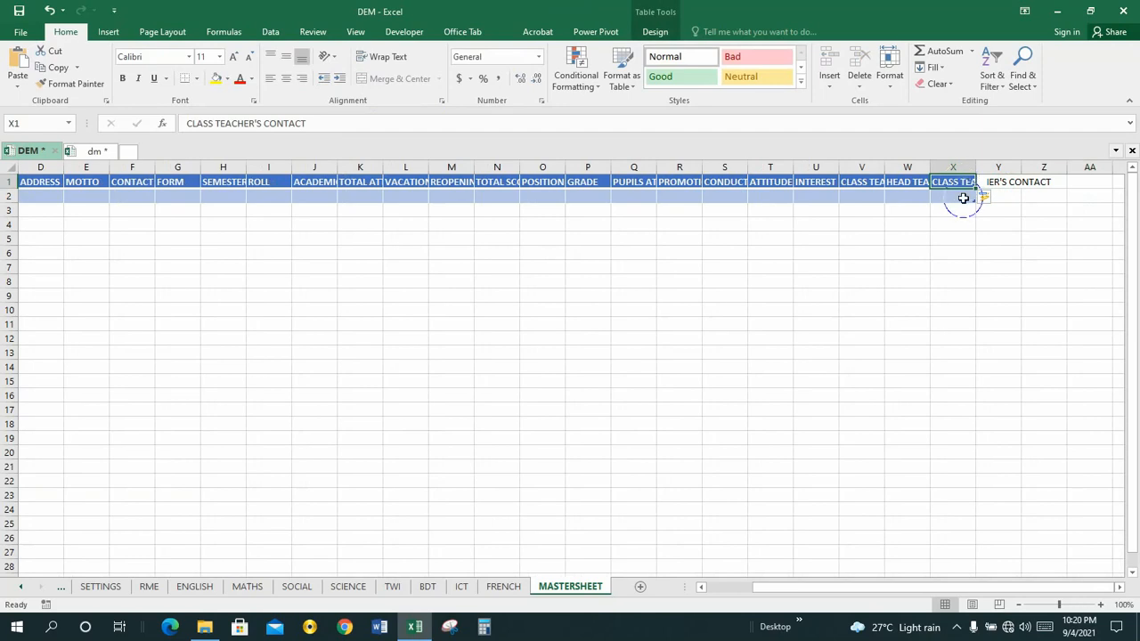
click(962, 196)
click(998, 182)
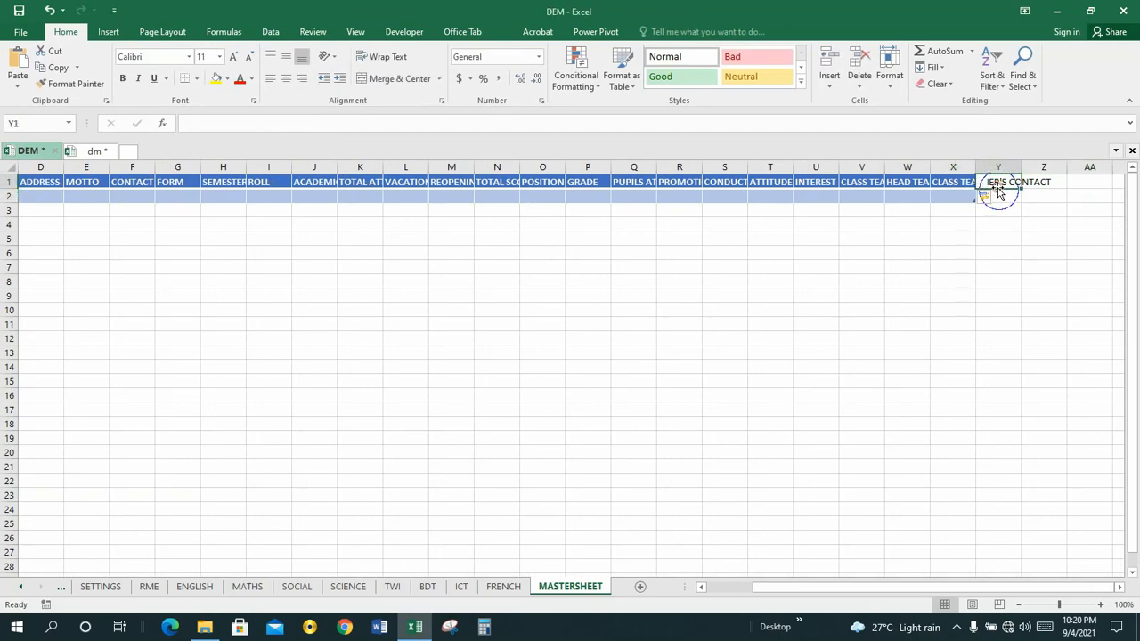
click(956, 185)
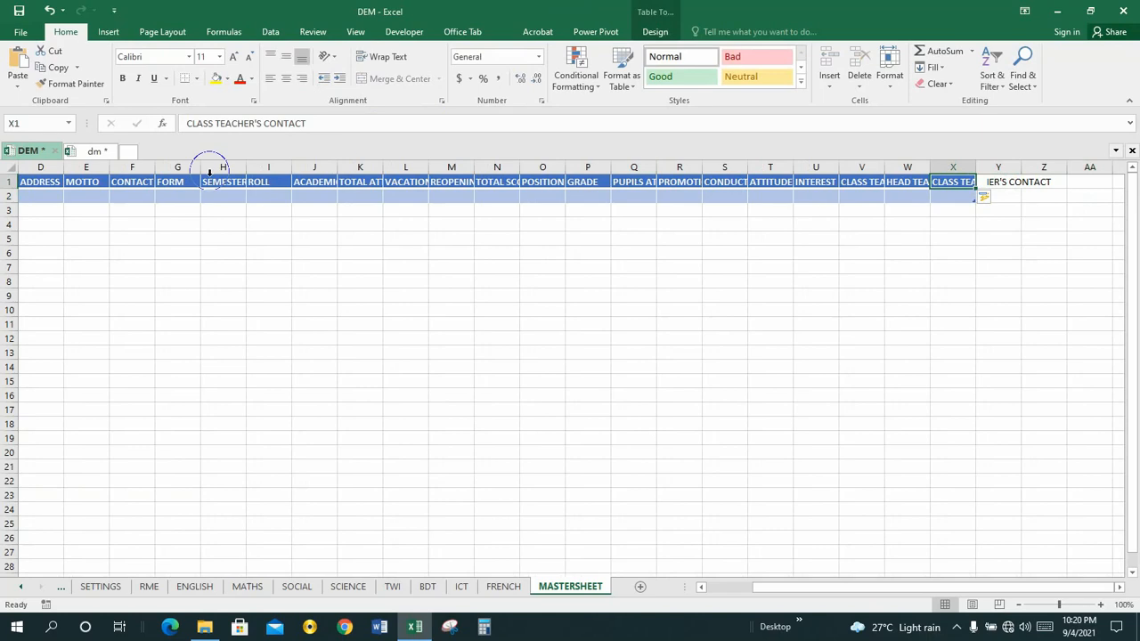
click(92, 152)
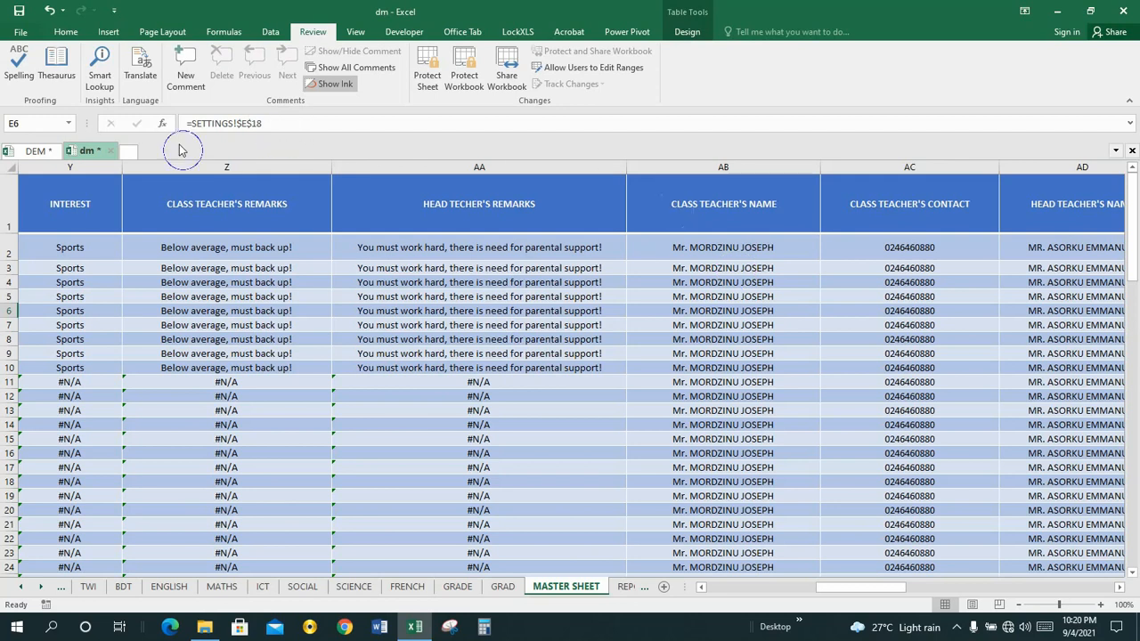
click(36, 151)
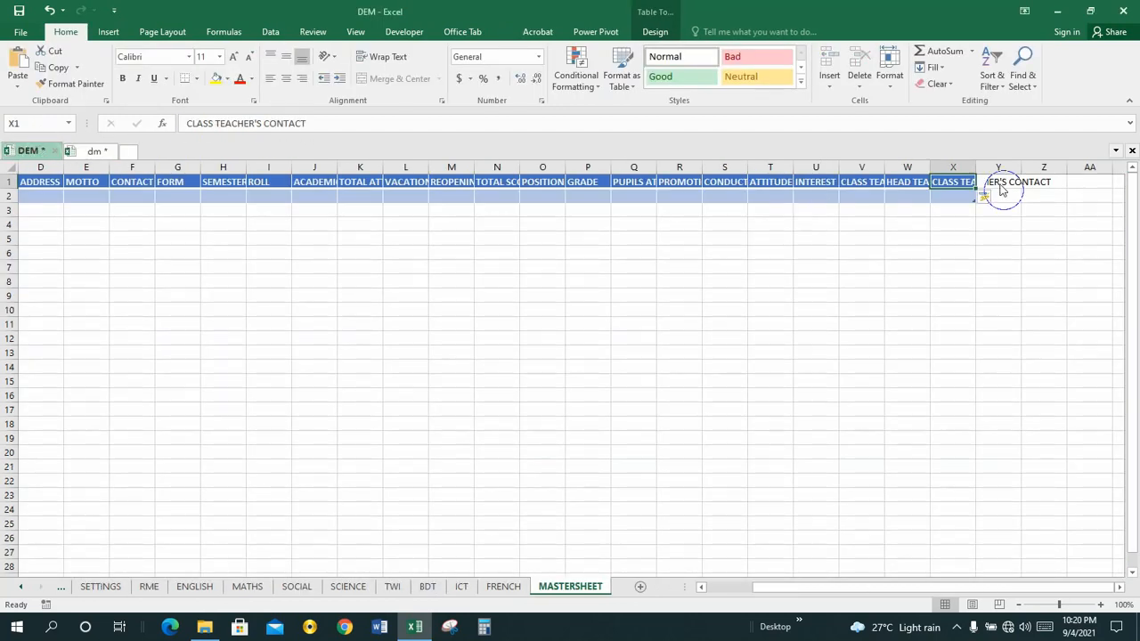
- Change the X1 header to CLASS TEACHER'S NAME
click(307, 122)
key(BackSpace)
key(BackSpace)
key(BackSpace)
key(BackSpace)
key(BackSpace)
key(BackSpace)
key(BackSpace)
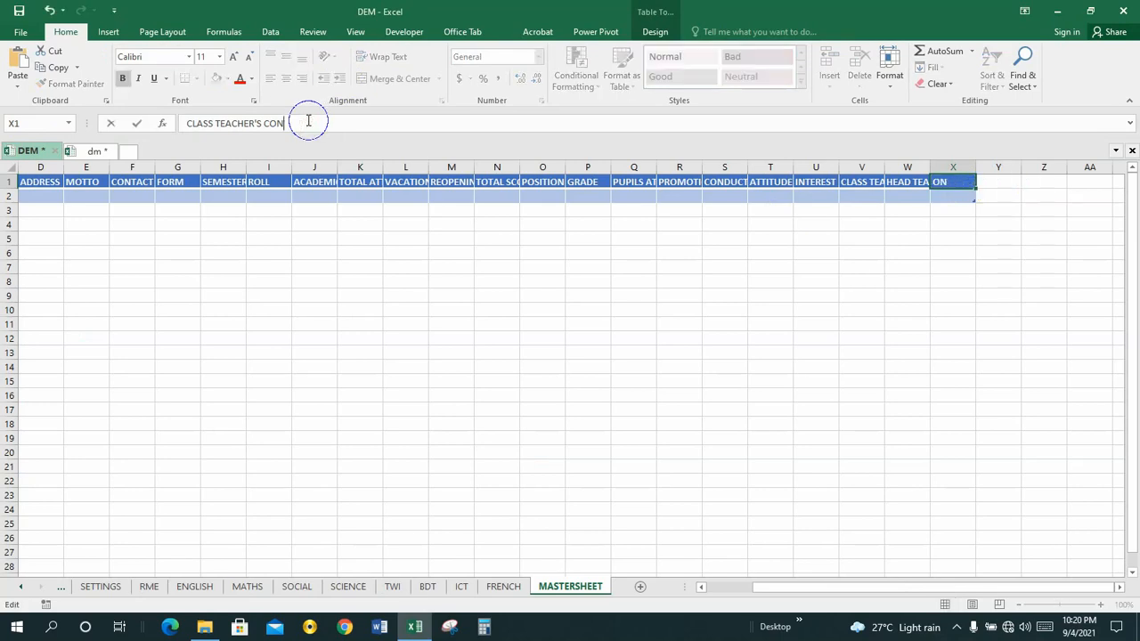
text(NAME)
key(Return)
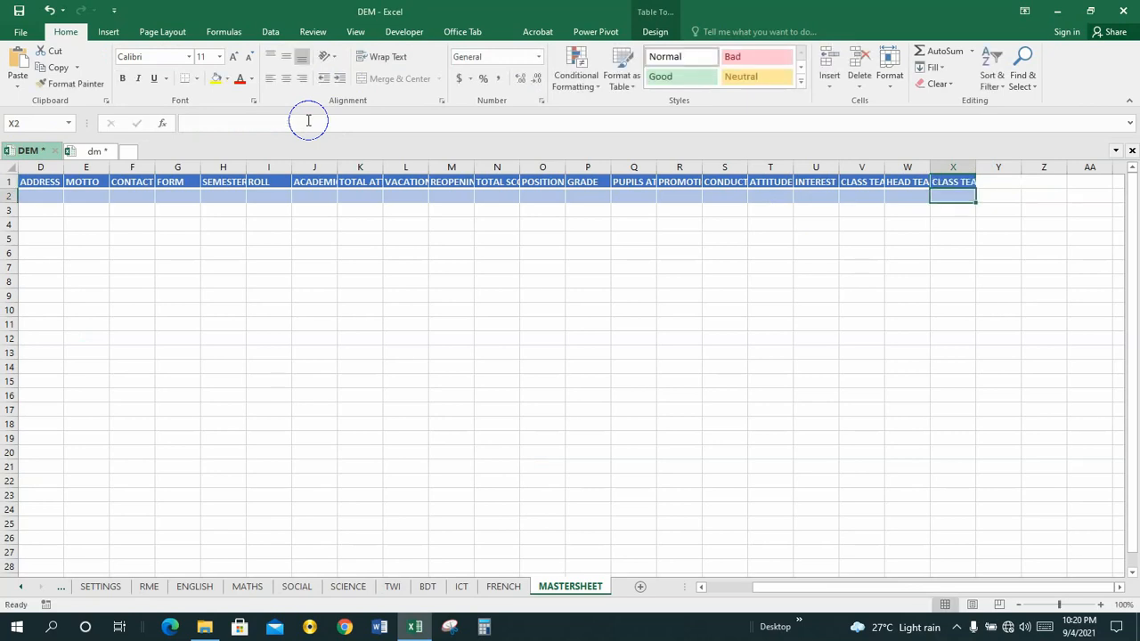
- Add CLASS TEACHER'S CONTACT as the header in Y1
click(999, 184)
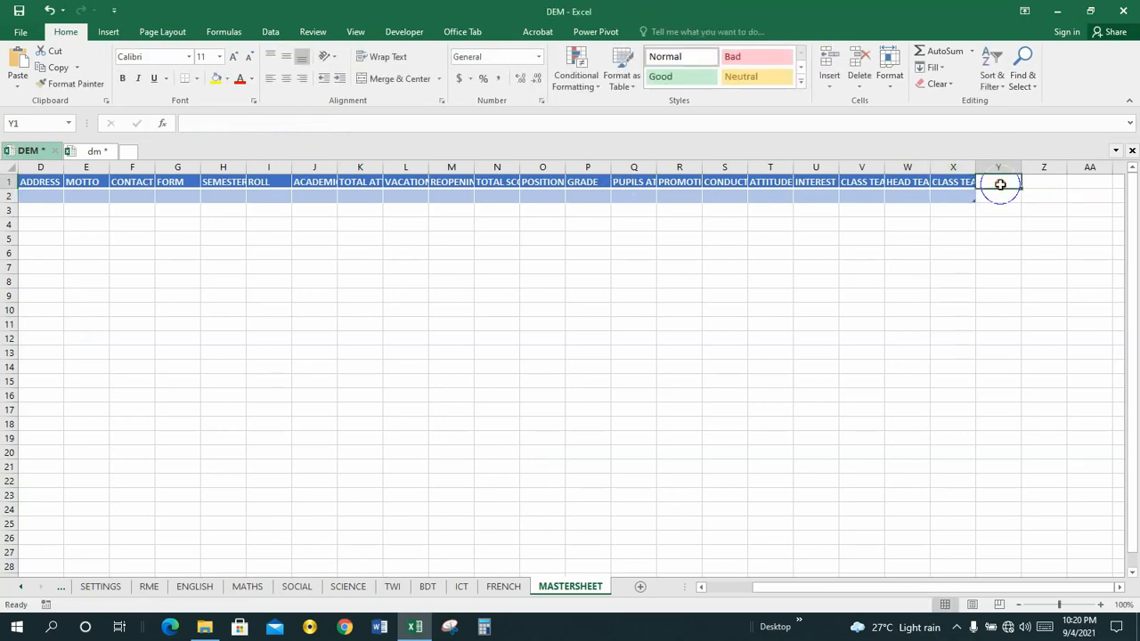
text(CLASS)
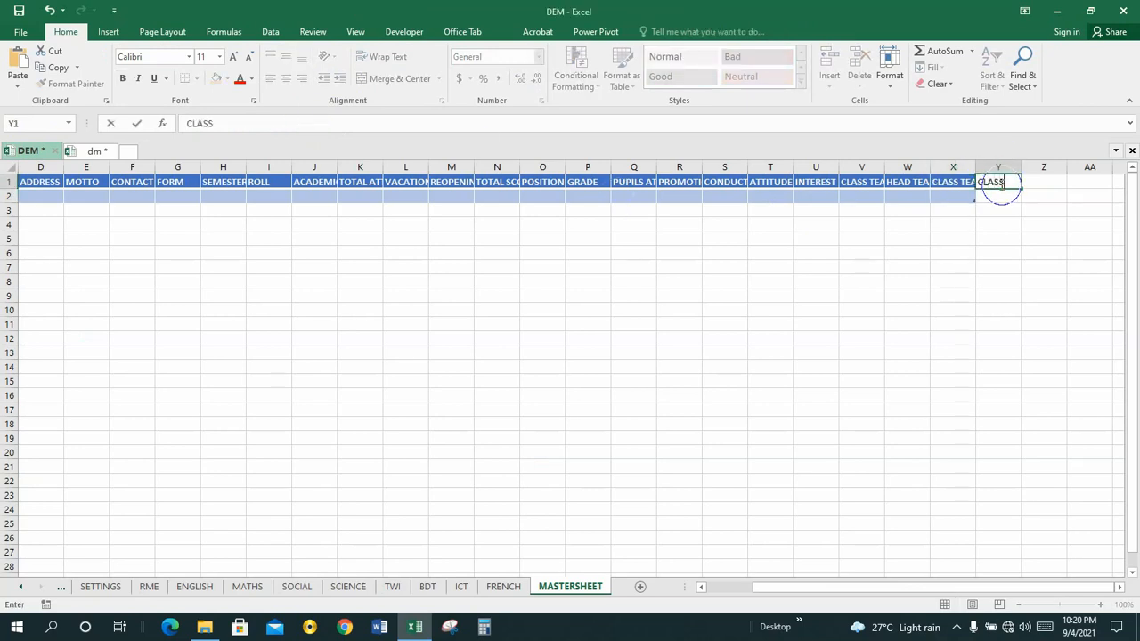
text( TEACHER'S CON)
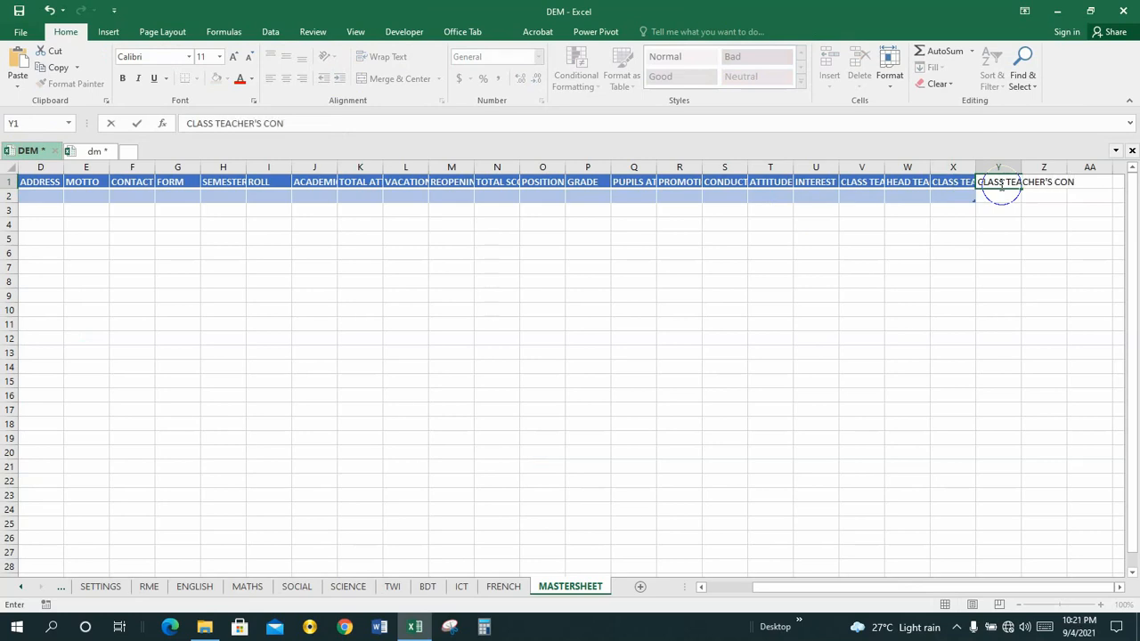
text(TE)
text(ACT)
key(Tab)
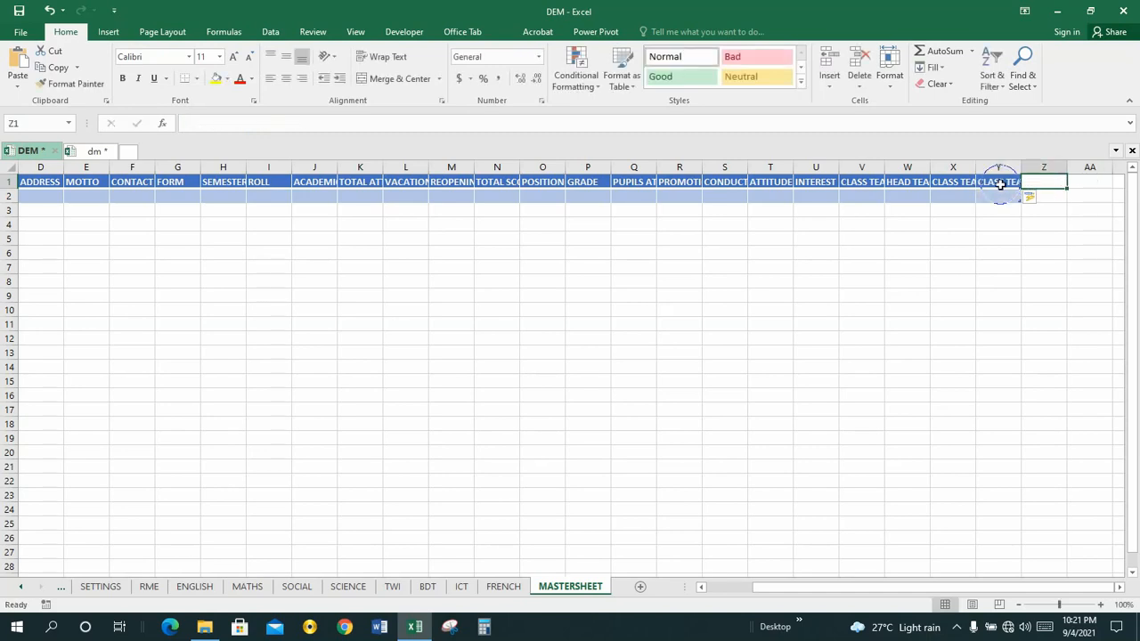
- Add the headers HEAD TEACHER'S NAME in Z1 and HEAD TEACHER'S CONTACT in AA1
text(HEAD)
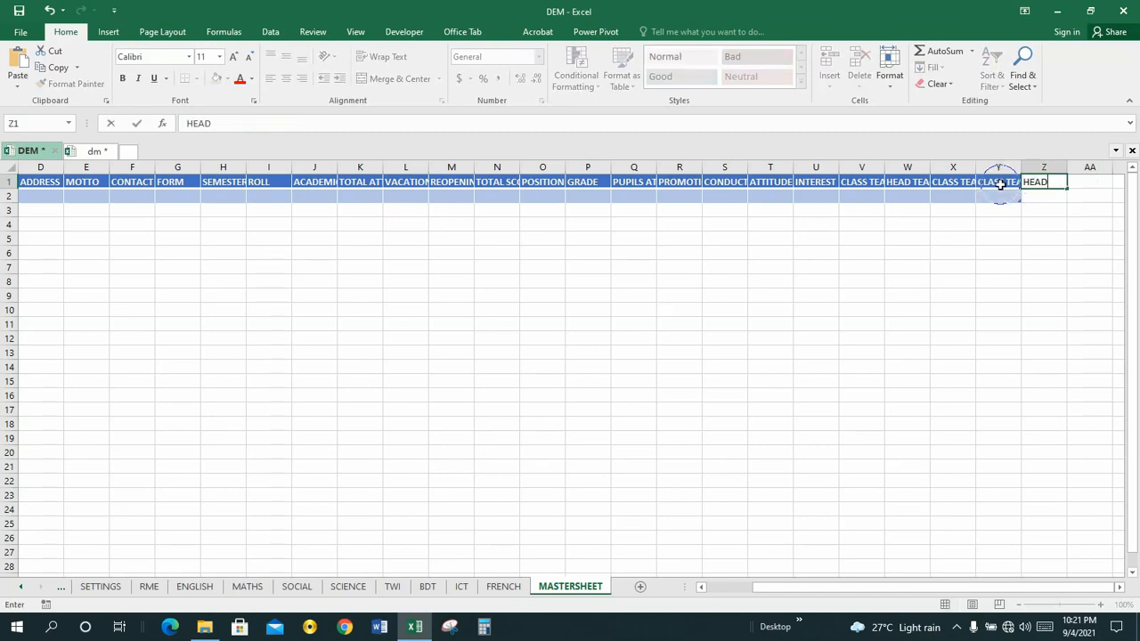
text( TEACHER'S NAME)
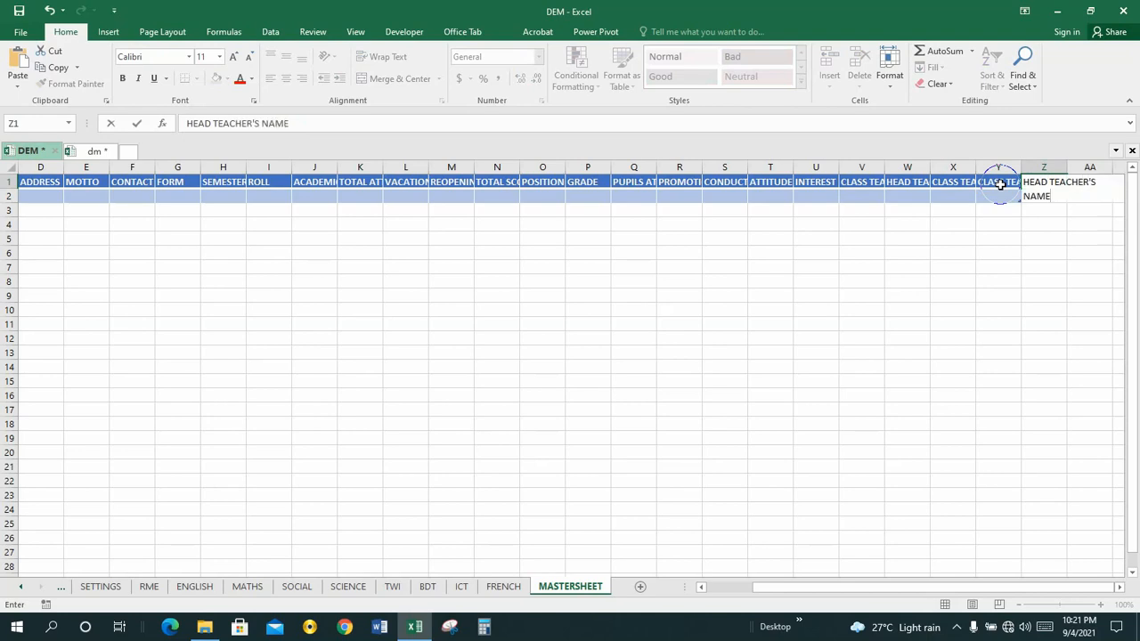
key(Tab)
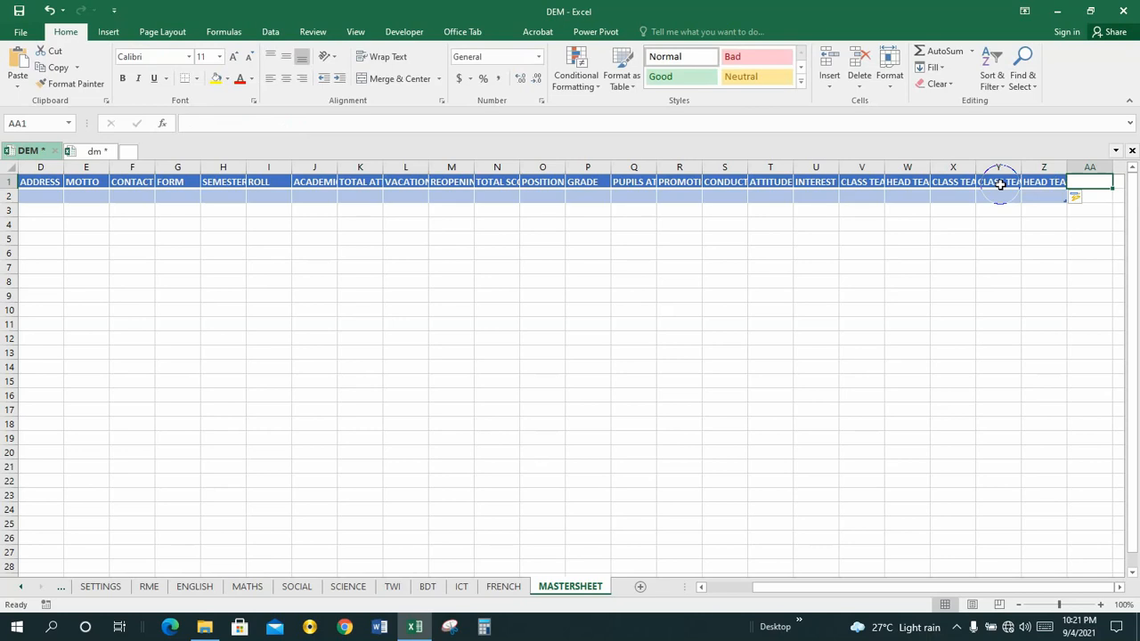
text(HEAD TE)
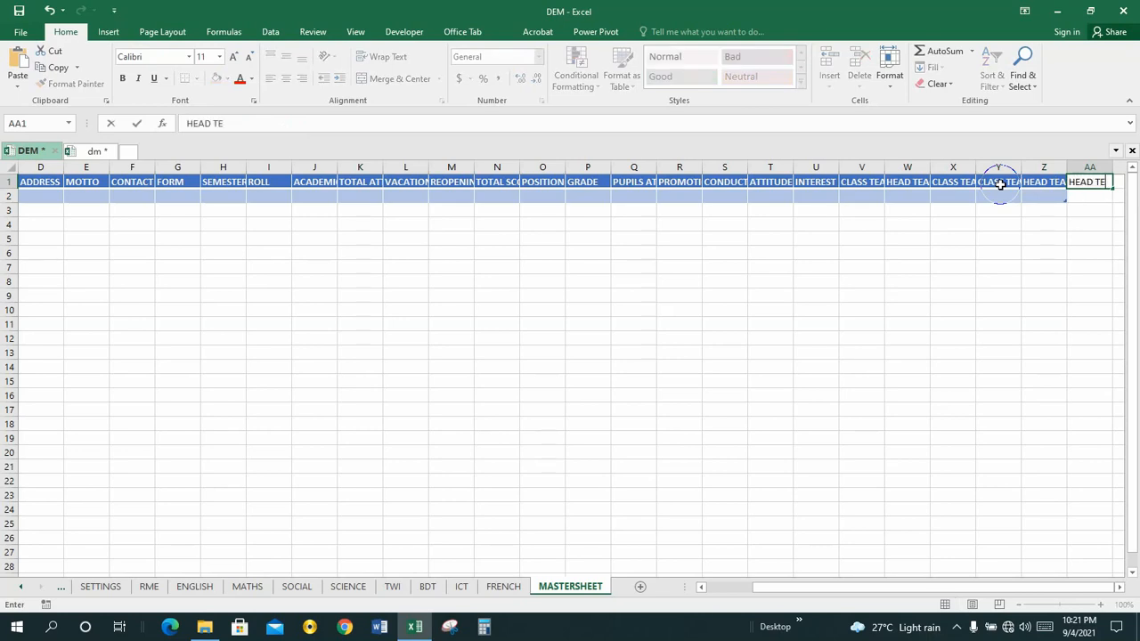
text(ACHER)
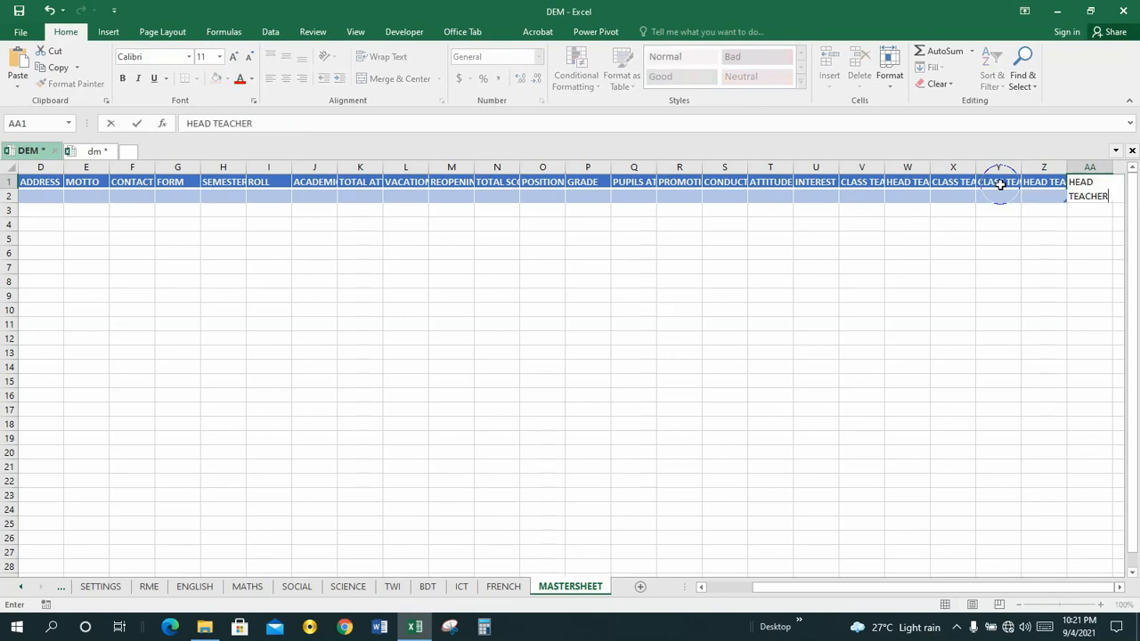
text('S CONTACT)
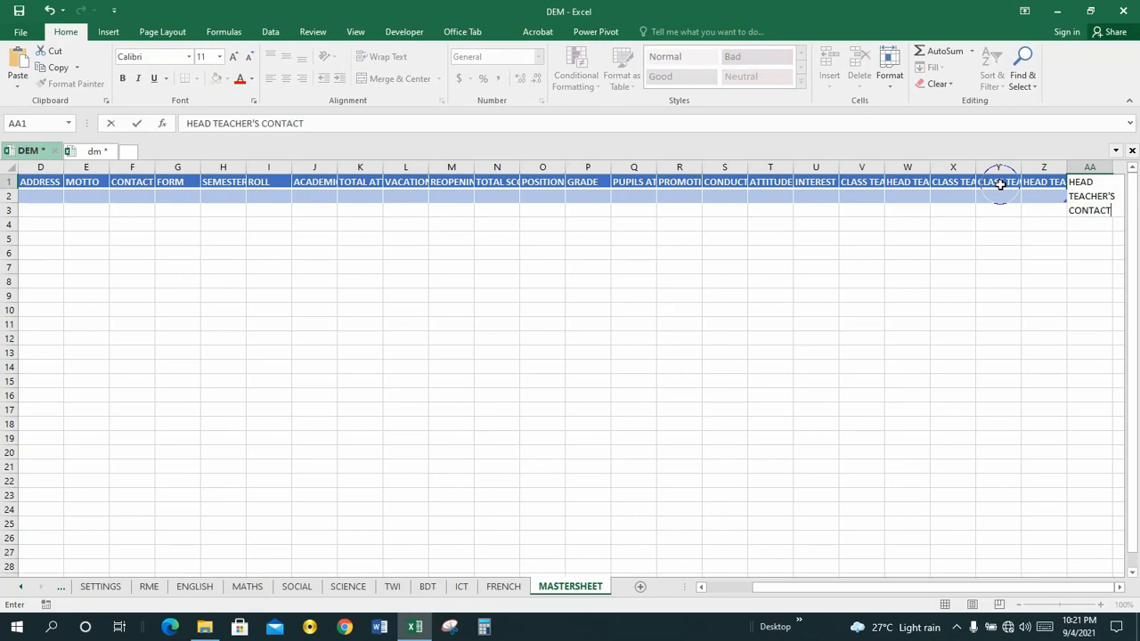
key(Tab)
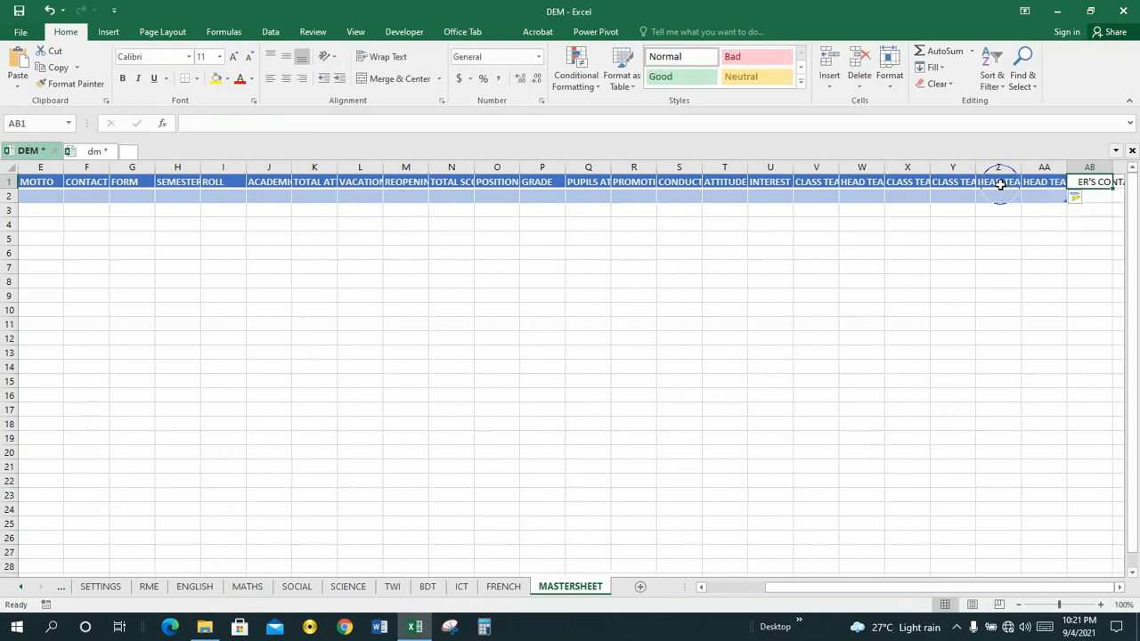
- Switch to the dm workbook and review its MASTER SHEET headers, from the subject score columns back to the first columns
click(92, 152)
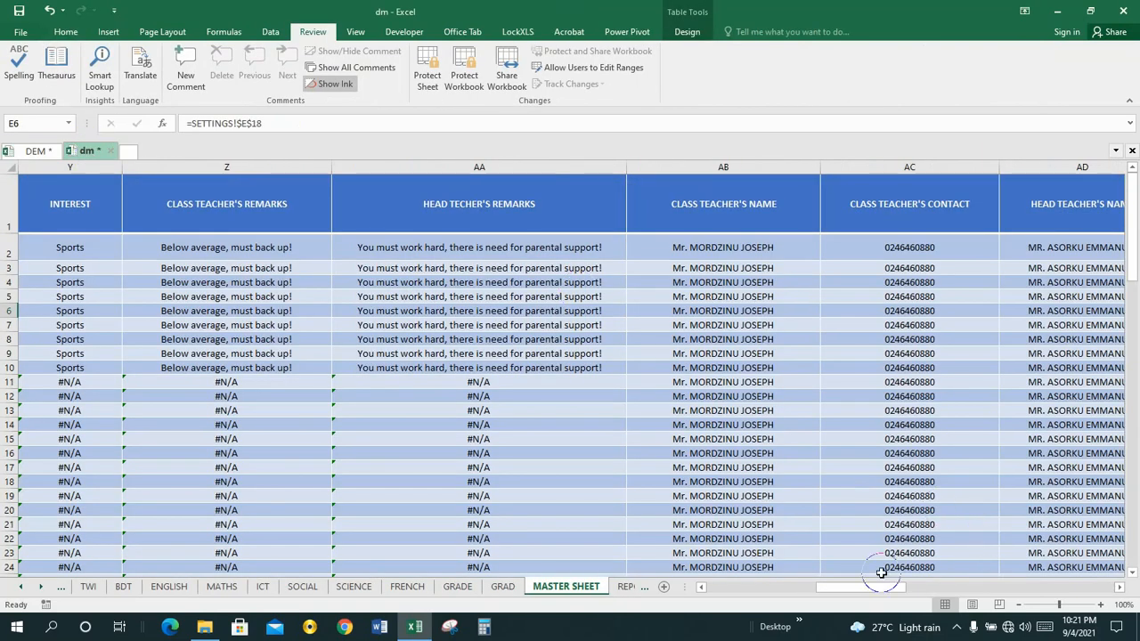
drag(872, 591, 888, 590)
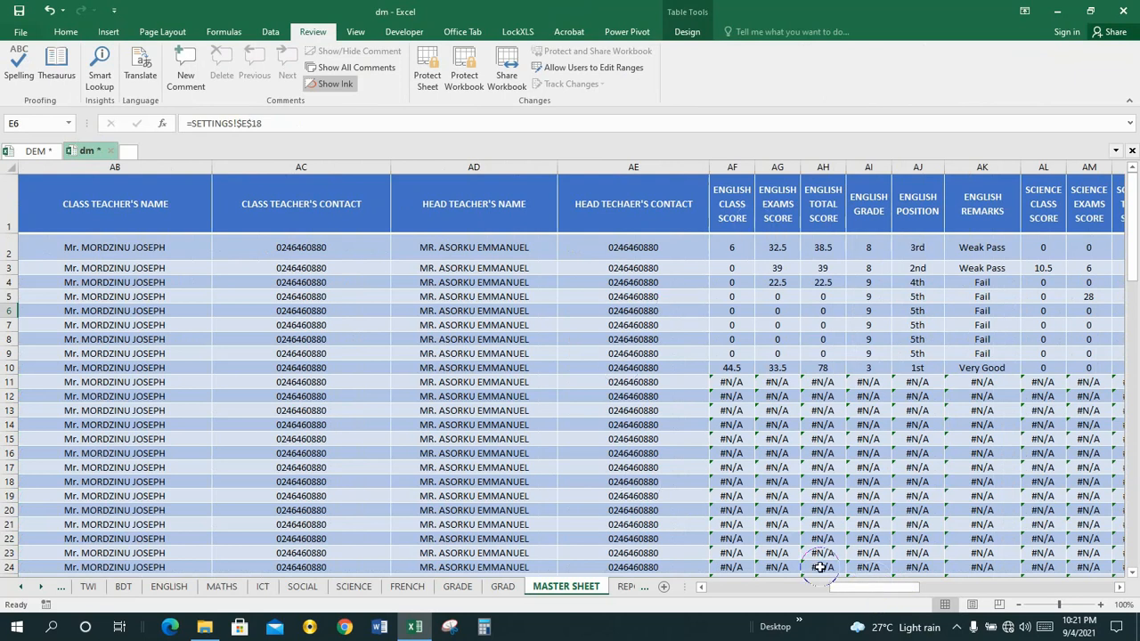
drag(865, 594, 730, 592)
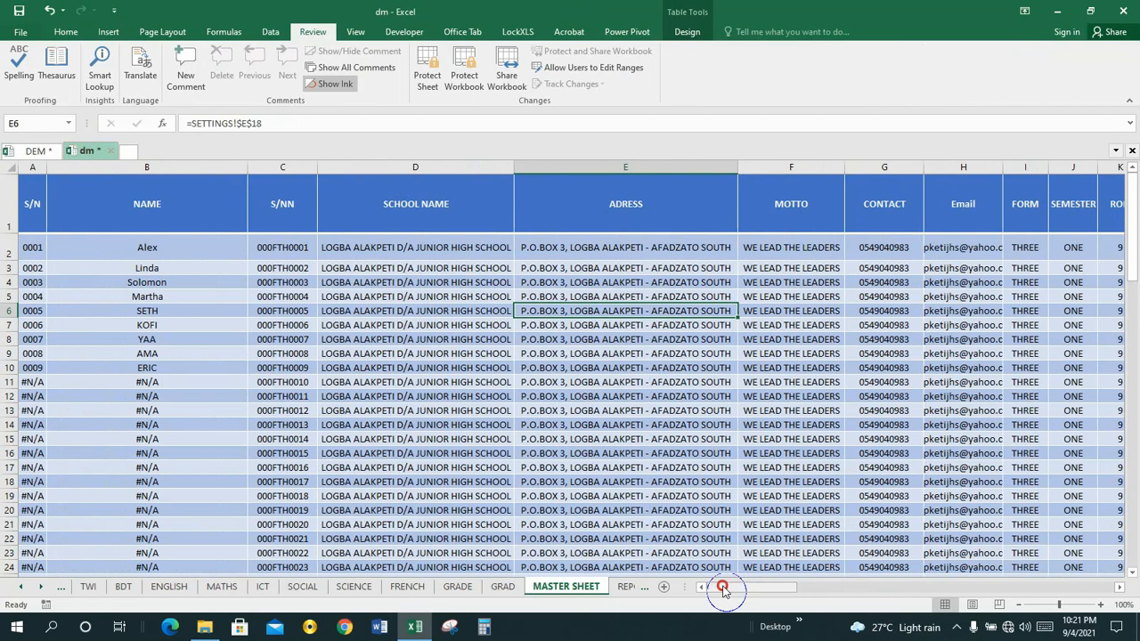
- Switch to the DEM workbook and centre the MASTERSHEET headers in A1:AA1 horizontally
click(34, 151)
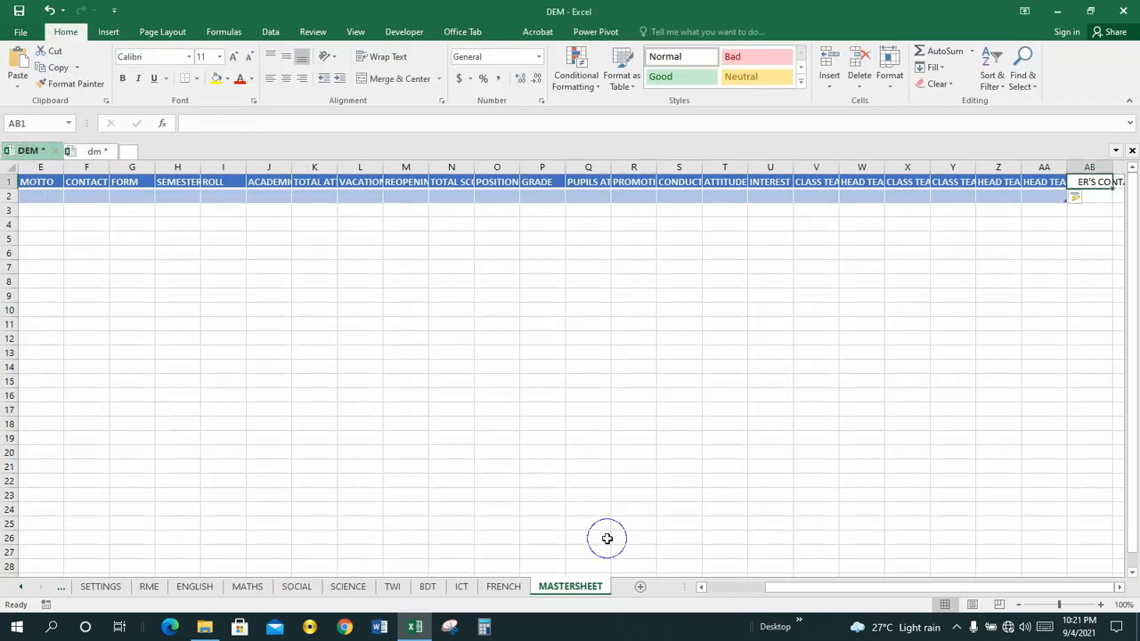
drag(792, 592, 717, 593)
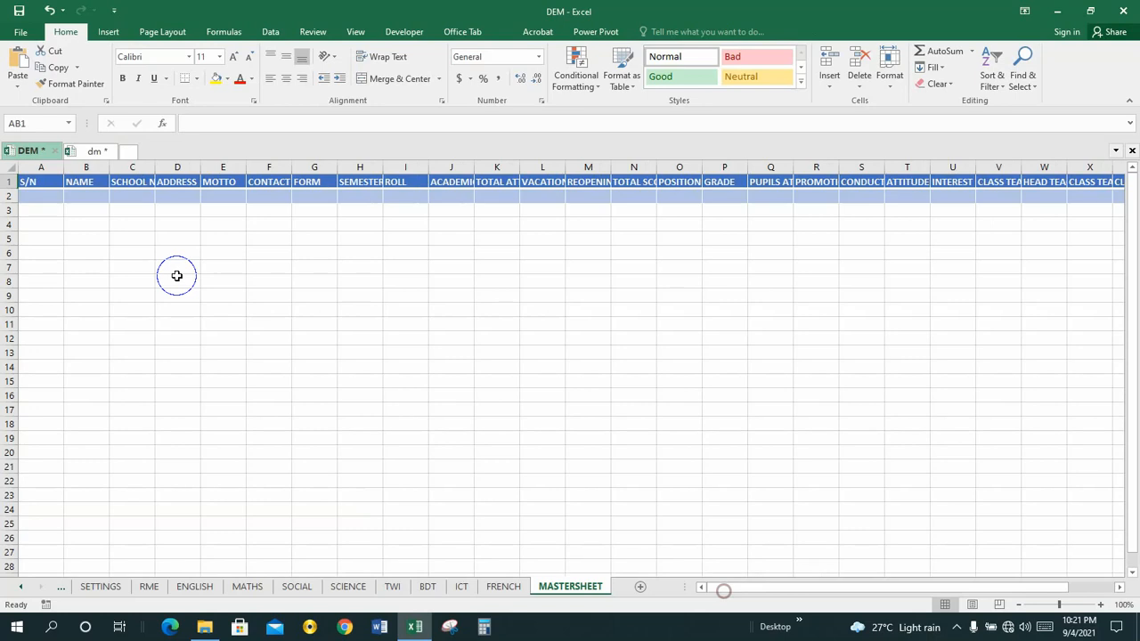
drag(26, 182, 33, 183)
key(shift+Right)
key(shift+Right)
key(shift+Right)
key(shift+Right)
key(shift+Right)
key(shift+Right)
key(shift+Right)
key(shift+Right)
key(shift+Right)
key(shift+Right)
key(shift+Right)
key(shift+Right)
key(shift+Right)
key(shift+Right)
key(shift+Right)
key(shift+Right)
key(shift+Right)
key(shift+Right)
key(shift+Right)
key(shift+Right)
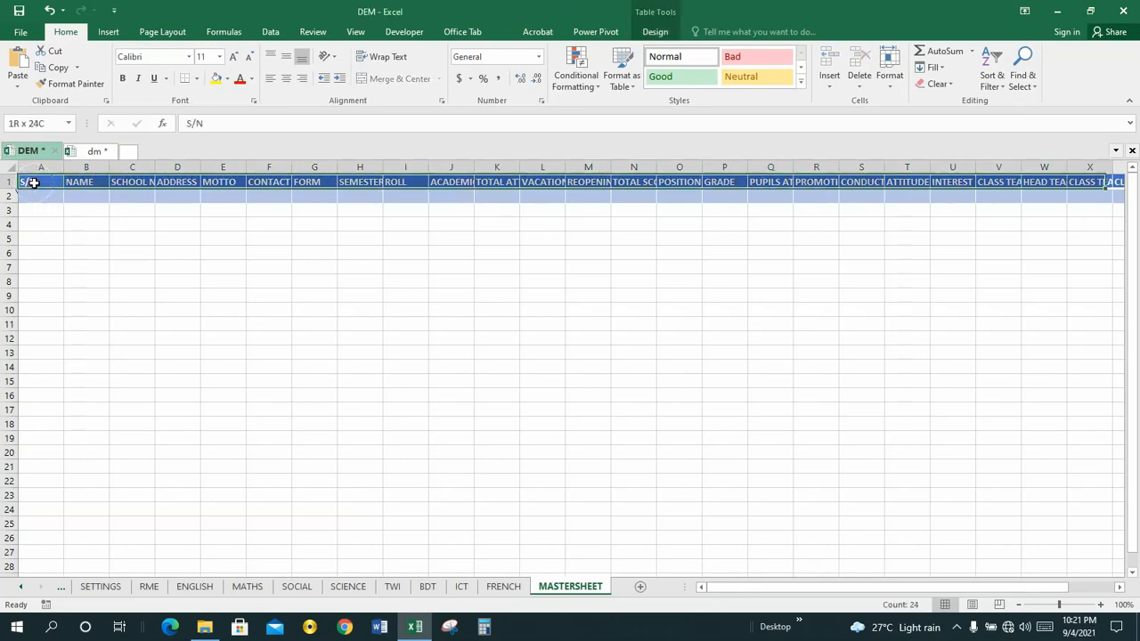
key(shift+Right)
key(shift+Right)
key(shift+Right)
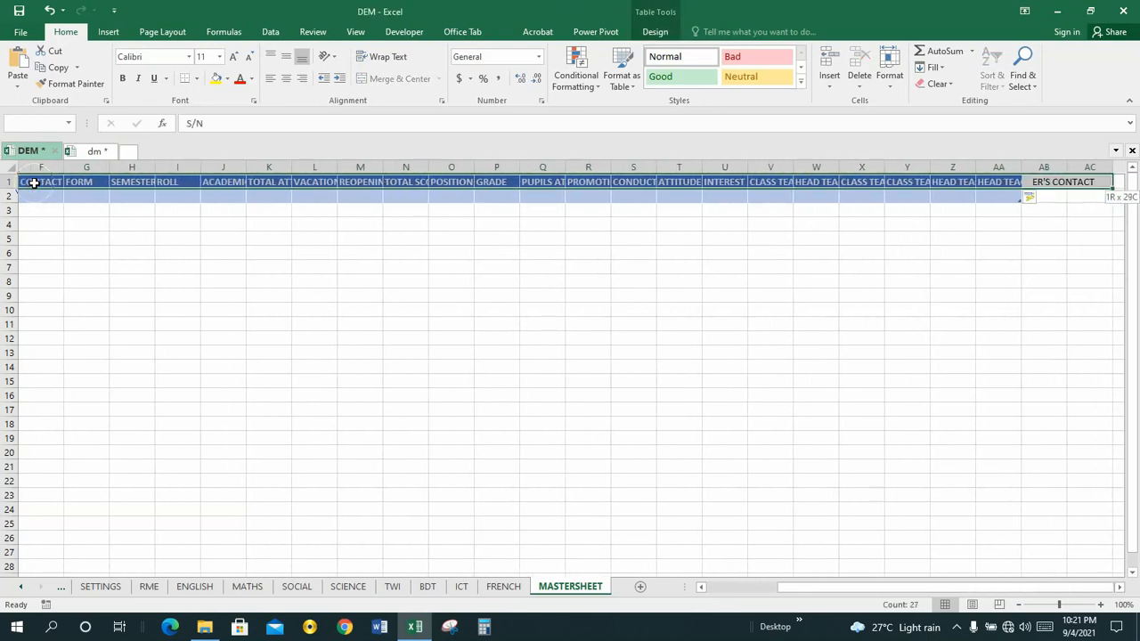
key(shift+Left)
key(shift+Left)
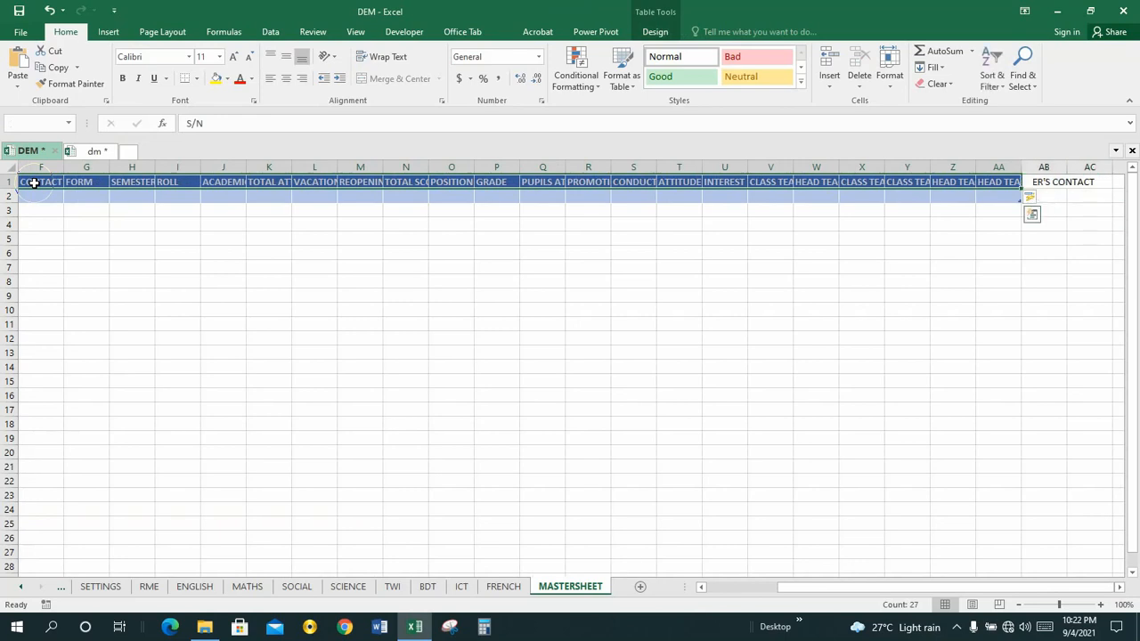
click(288, 81)
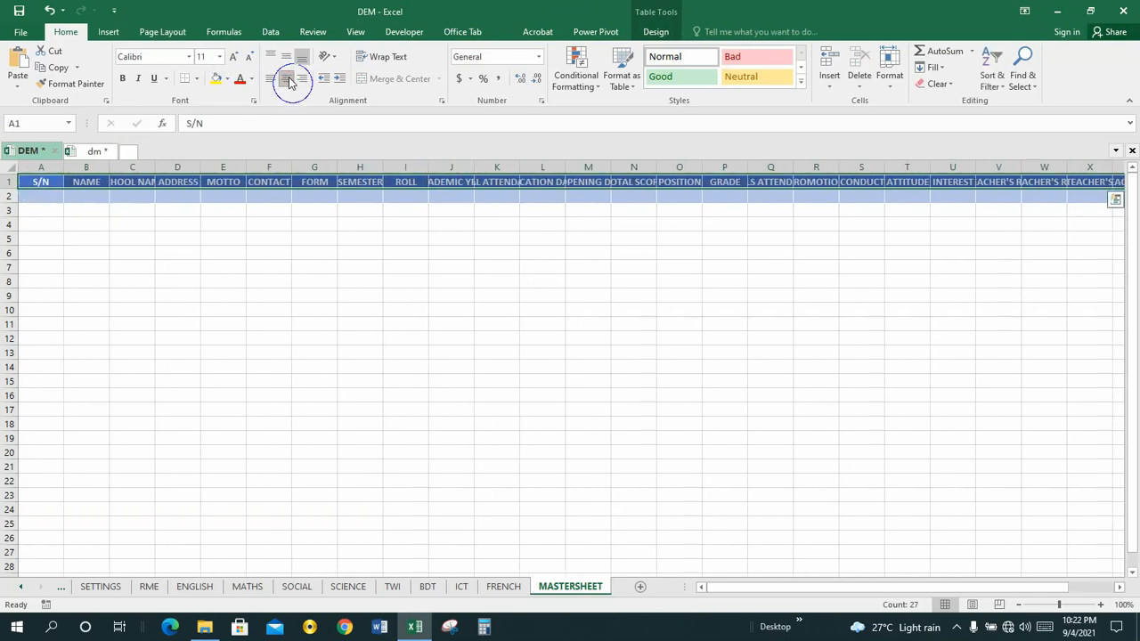
- Try text wrapping on the headers in A1:AA1 and turn it off again
click(379, 59)
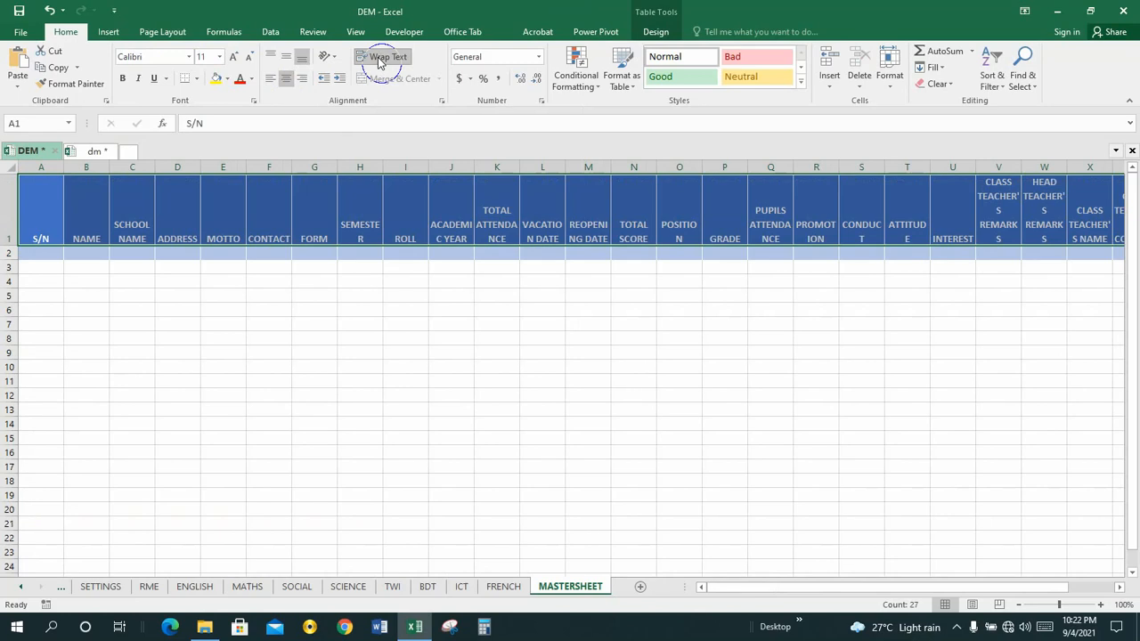
click(378, 59)
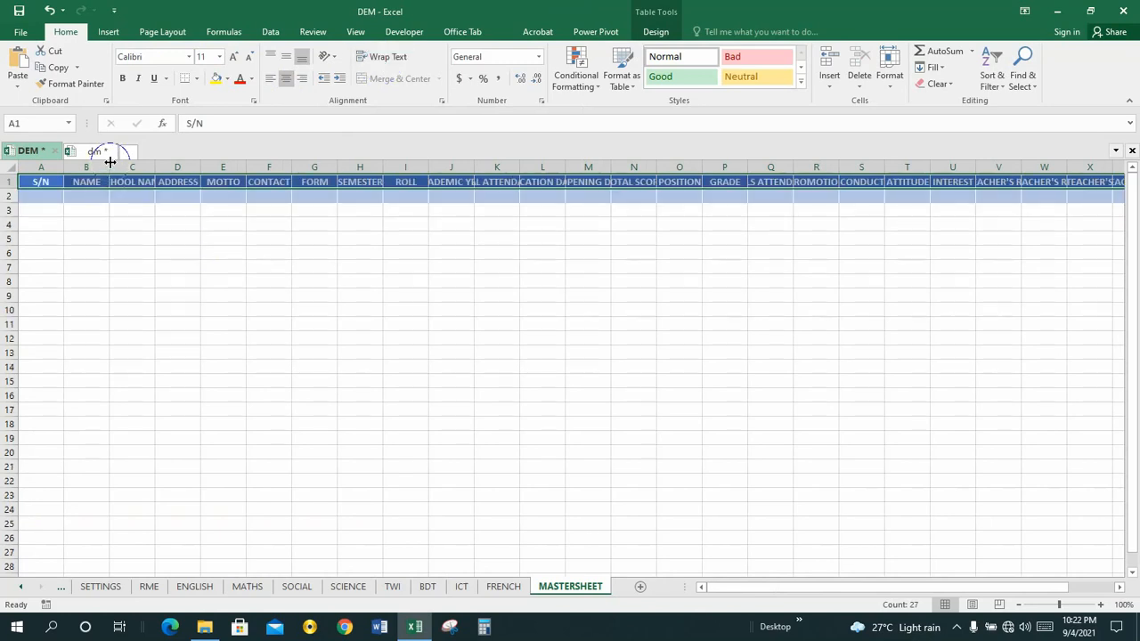
- Widen columns B to E (NAME, SCHOOL NAME, ADDRESS and MOTTO) well beyond their header text
drag(109, 162, 299, 161)
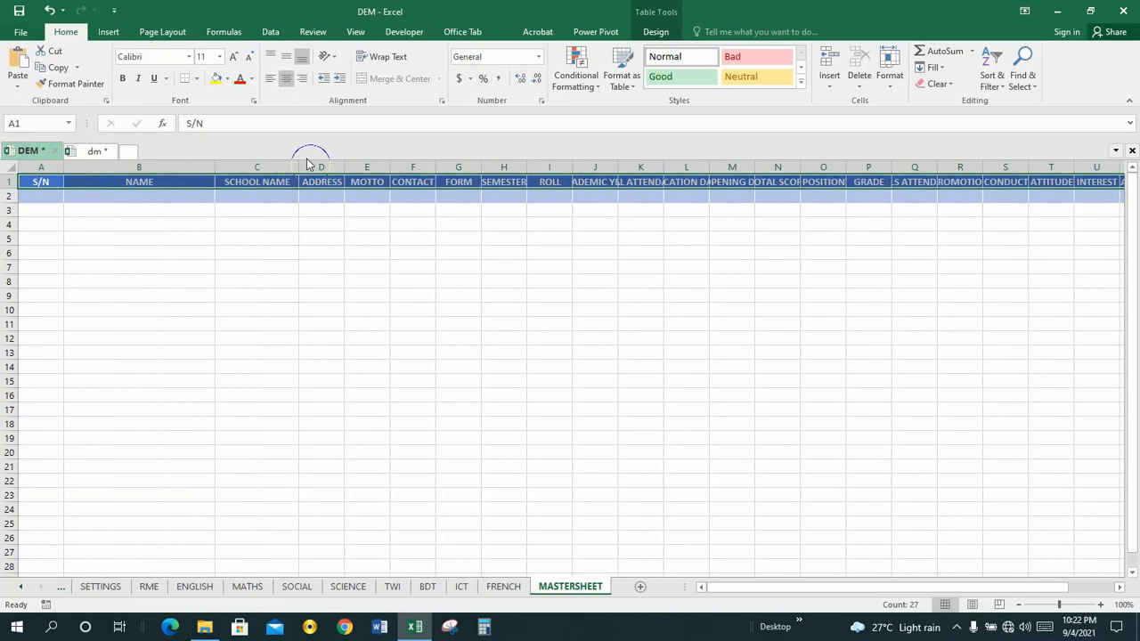
drag(299, 163, 481, 162)
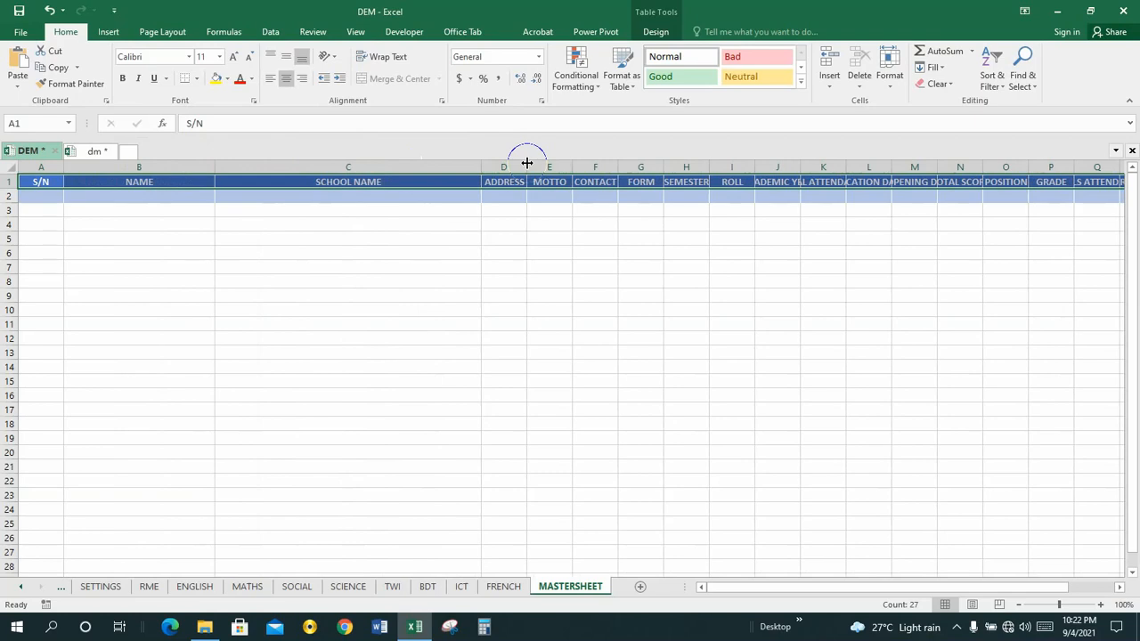
drag(527, 163, 980, 168)
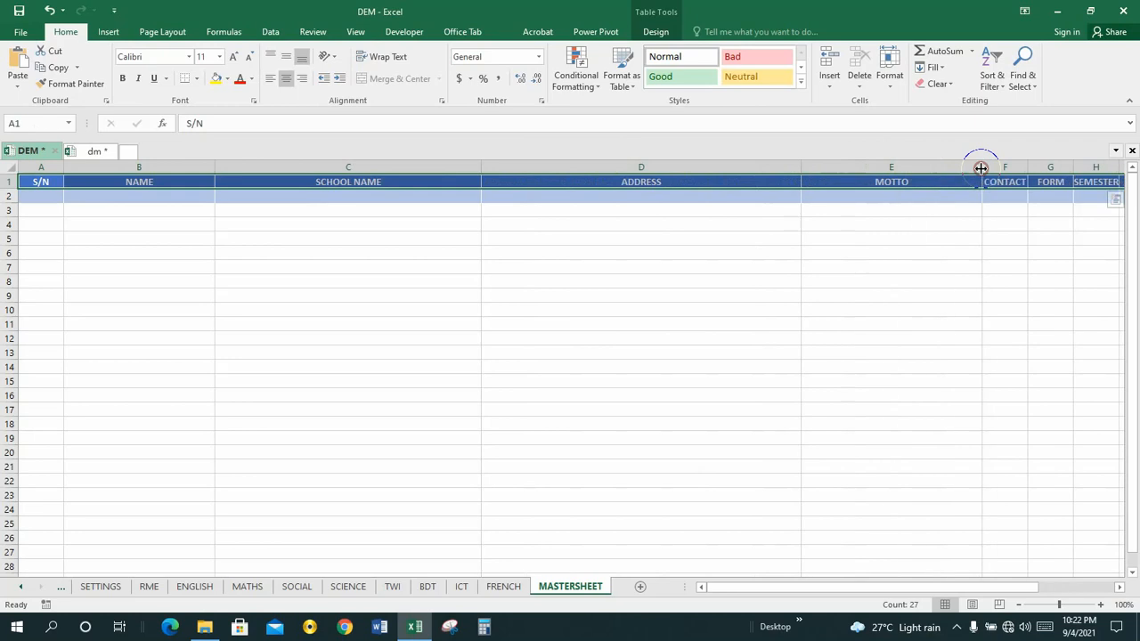
- Widen the CONTACT, SEMESTER, ACADEMIC YEAR, TOTAL ATTENDANCE and VACATION DATE columns so their headers fit in full
drag(735, 593, 784, 588)
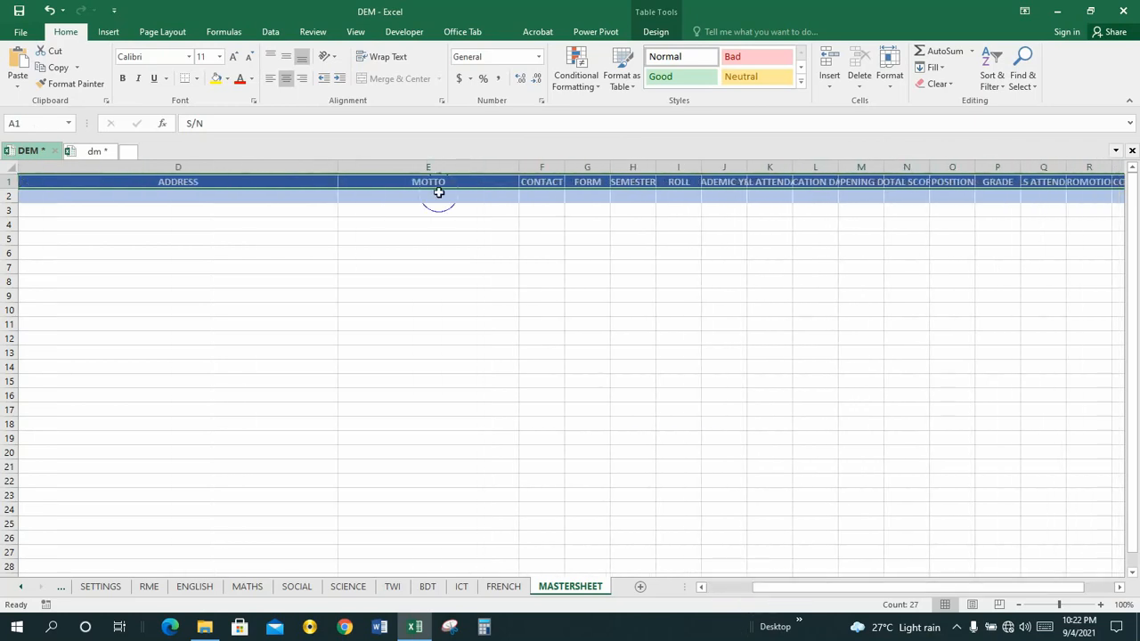
drag(562, 165, 653, 163)
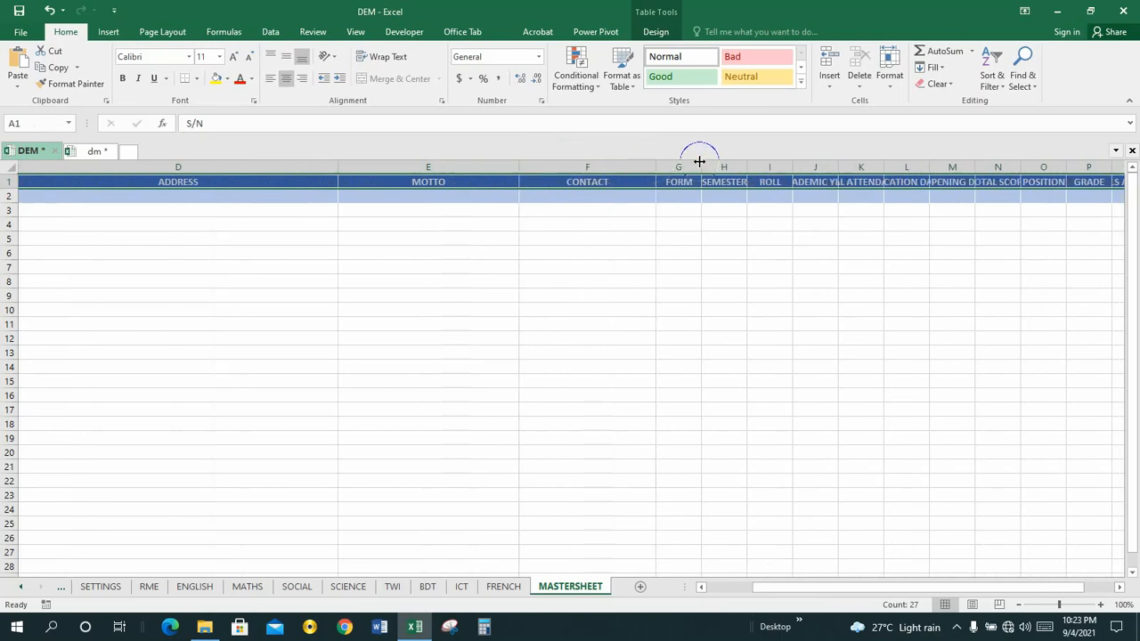
drag(746, 161, 755, 165)
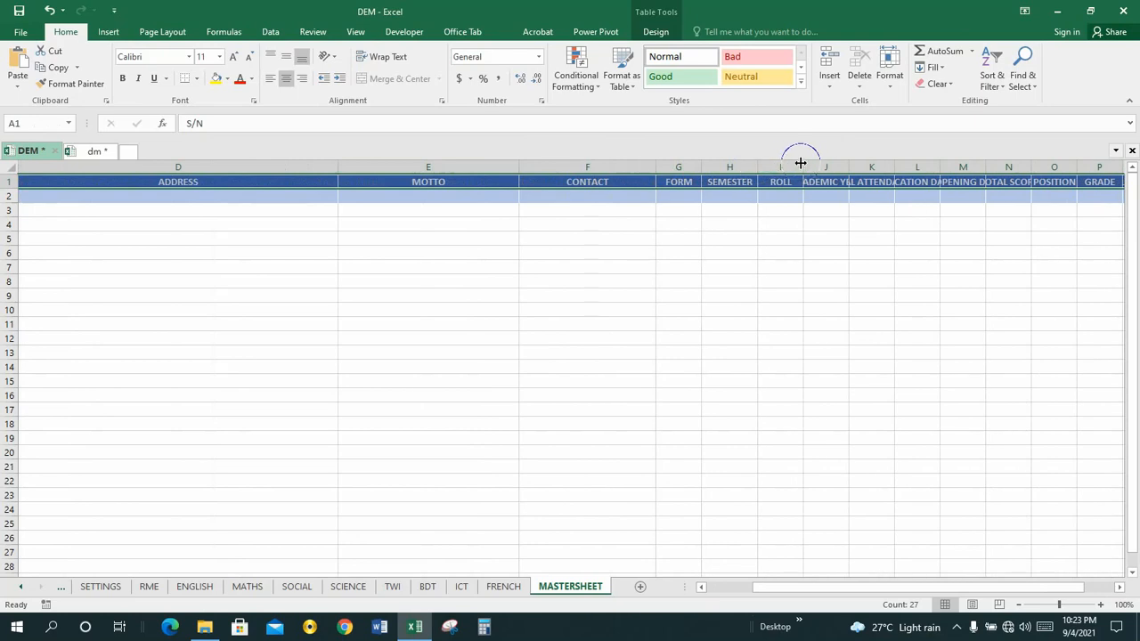
drag(847, 161, 1093, 166)
- Widen the REOPENING DATE, TOTAL SCORE, POSITION, PUPILS ATTENDANCE, PROMOTION and CONDUCT columns, giving CONDUCT extra room
drag(982, 591, 1041, 594)
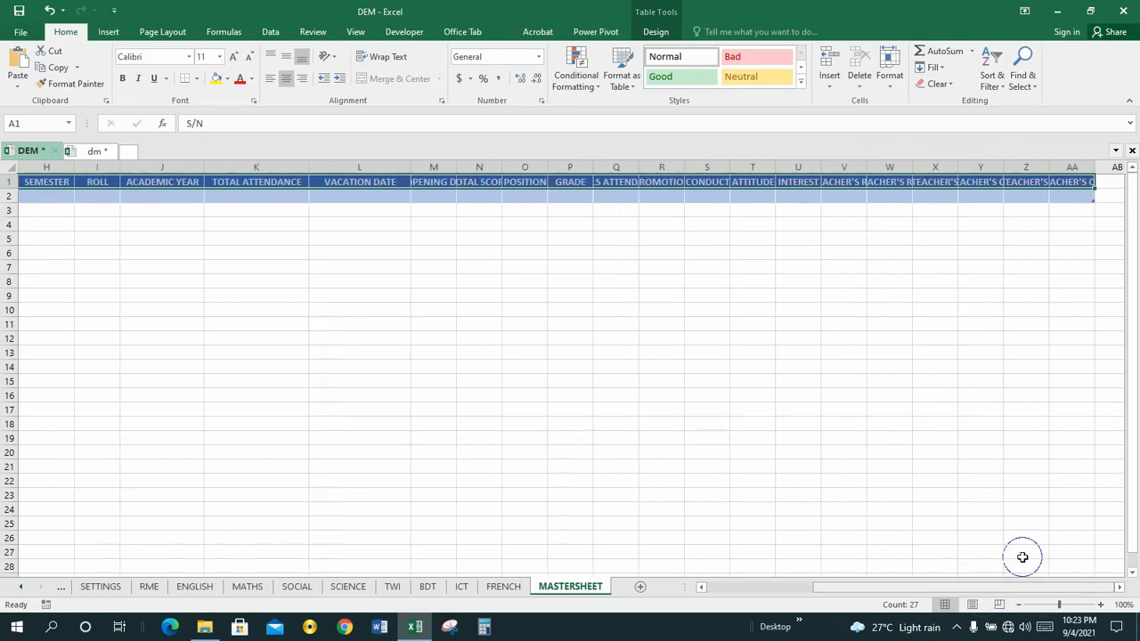
drag(454, 167, 503, 168)
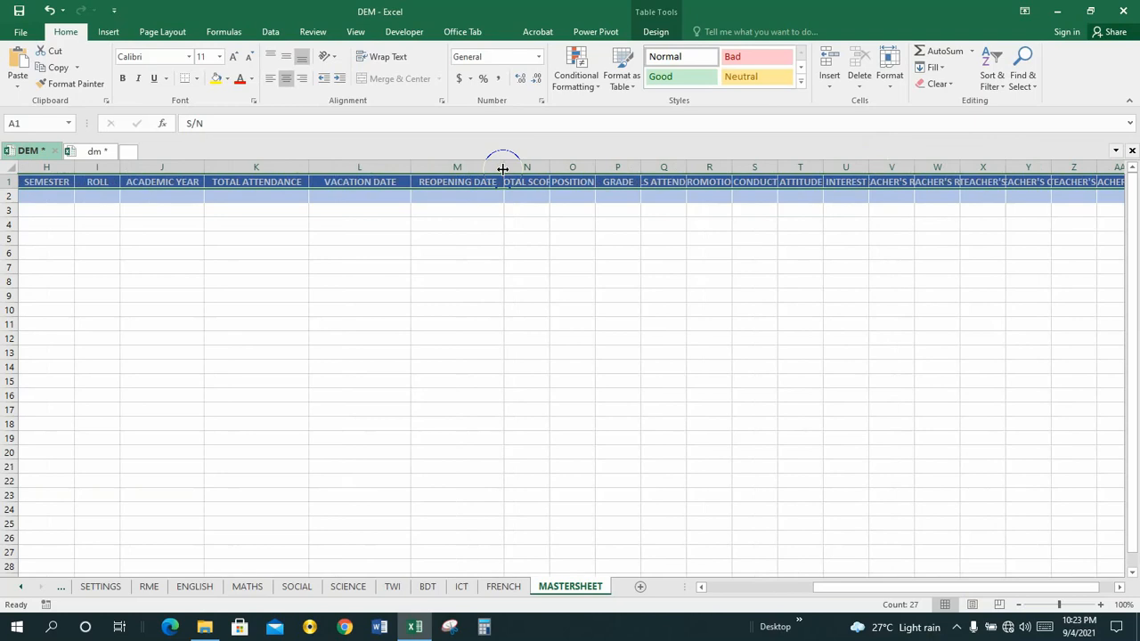
click(527, 166)
drag(552, 167, 576, 165)
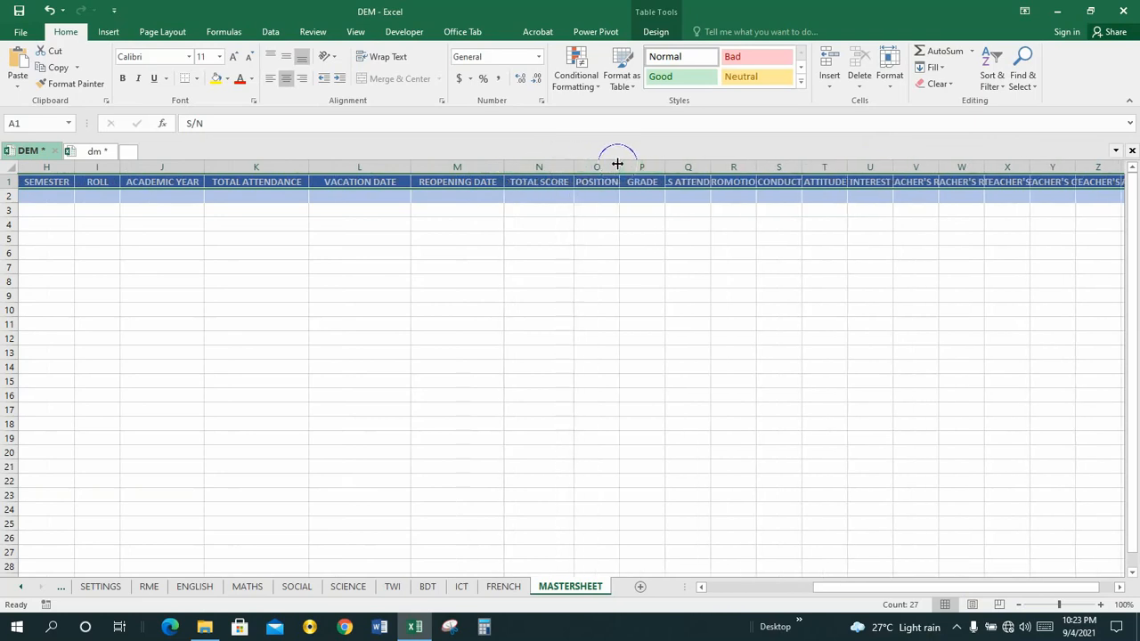
mouse_move(617, 164)
mouse_down()
mouse_move(651, 164)
mouse_move(626, 163)
mouse_up()
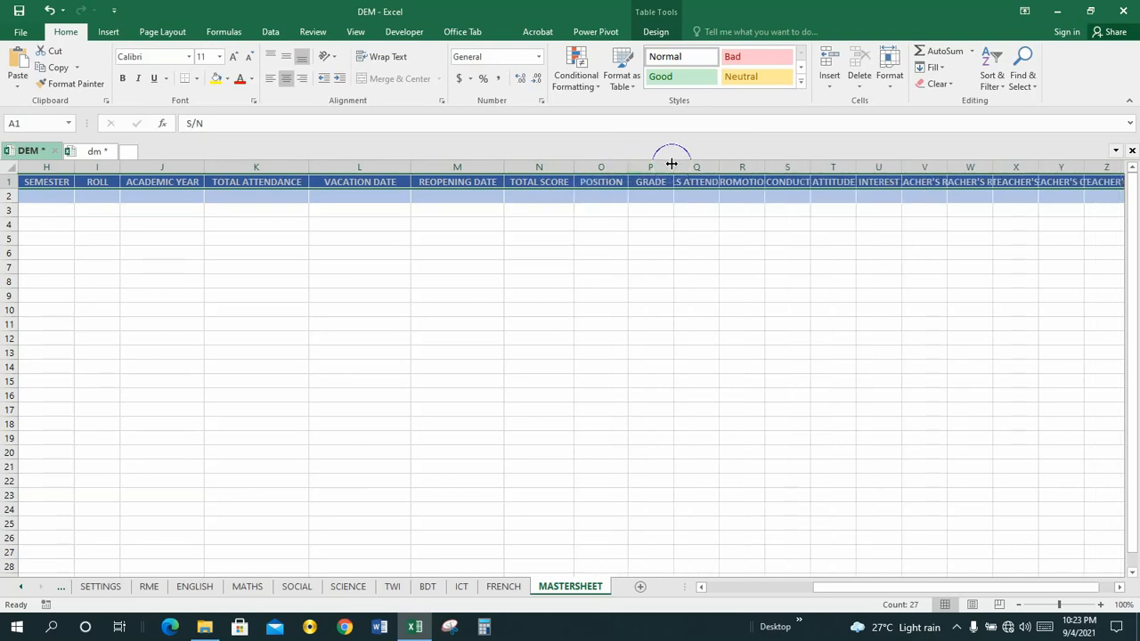
drag(717, 166, 1006, 159)
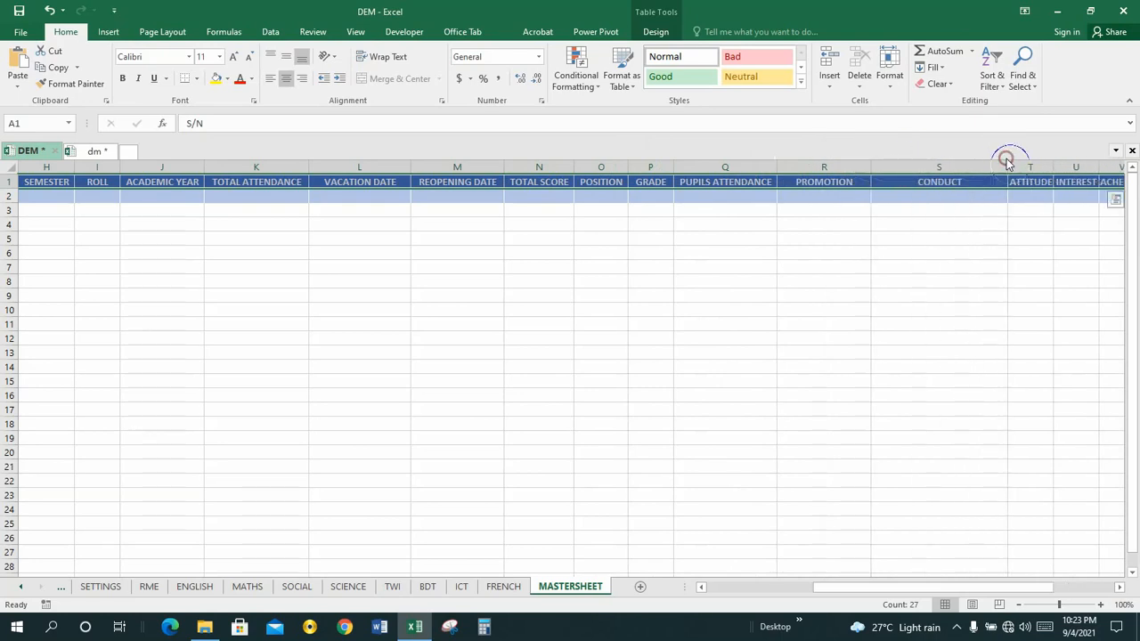
- Widen the ATTITUDE and INTEREST columns to about the same width as the CONDUCT column
click(920, 604)
drag(935, 584, 998, 592)
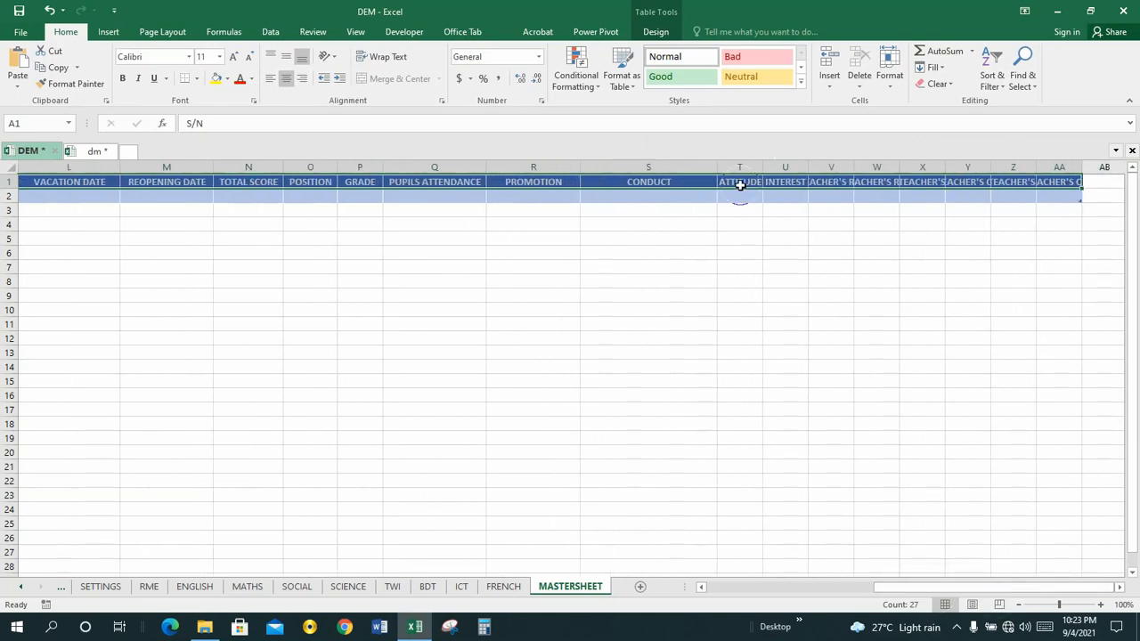
drag(762, 166, 853, 158)
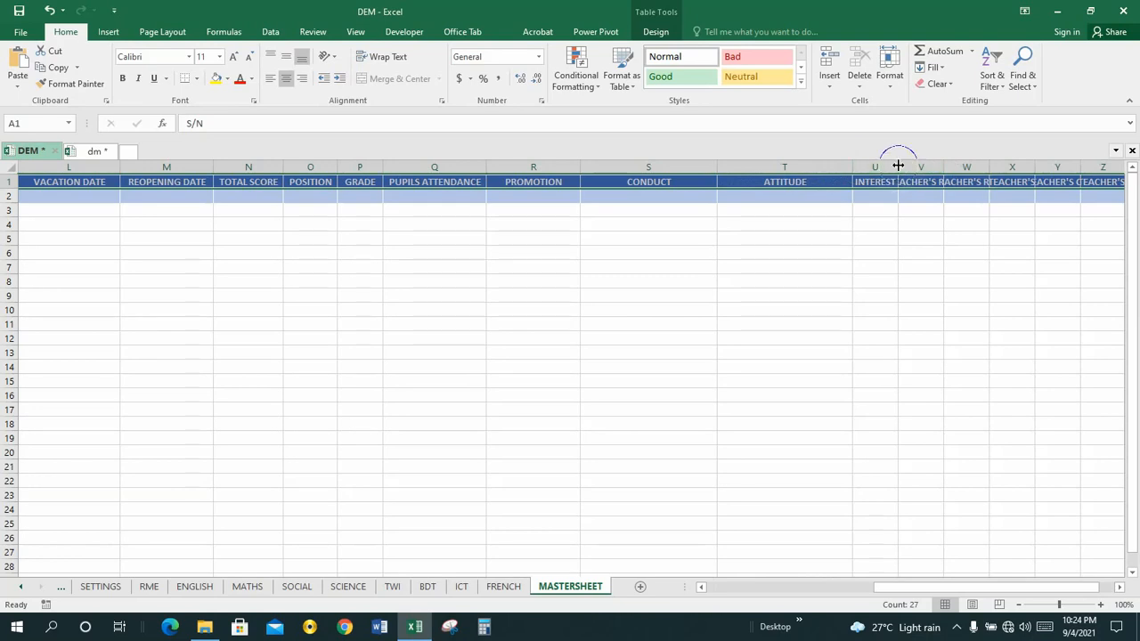
drag(897, 165, 989, 163)
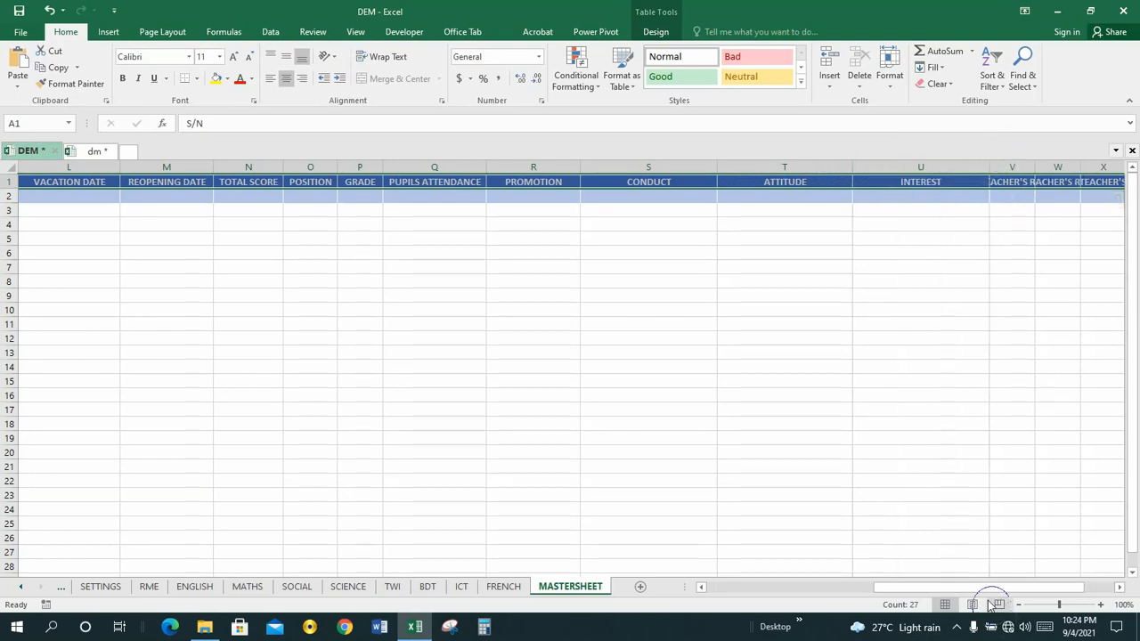
- Widen columns V to X so CLASS TEACHER'S REMARKS, HEAD TEACHER'S REMARKS and CLASS TEACHER'S NAME fit with room to spare
drag(985, 587, 1017, 588)
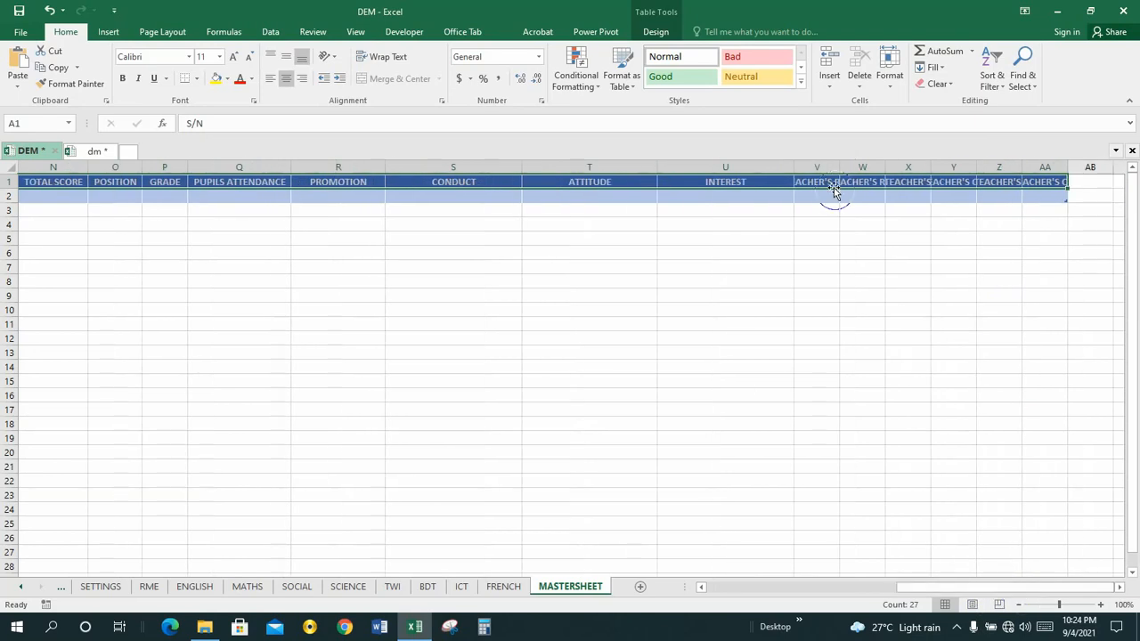
drag(839, 167, 1124, 157)
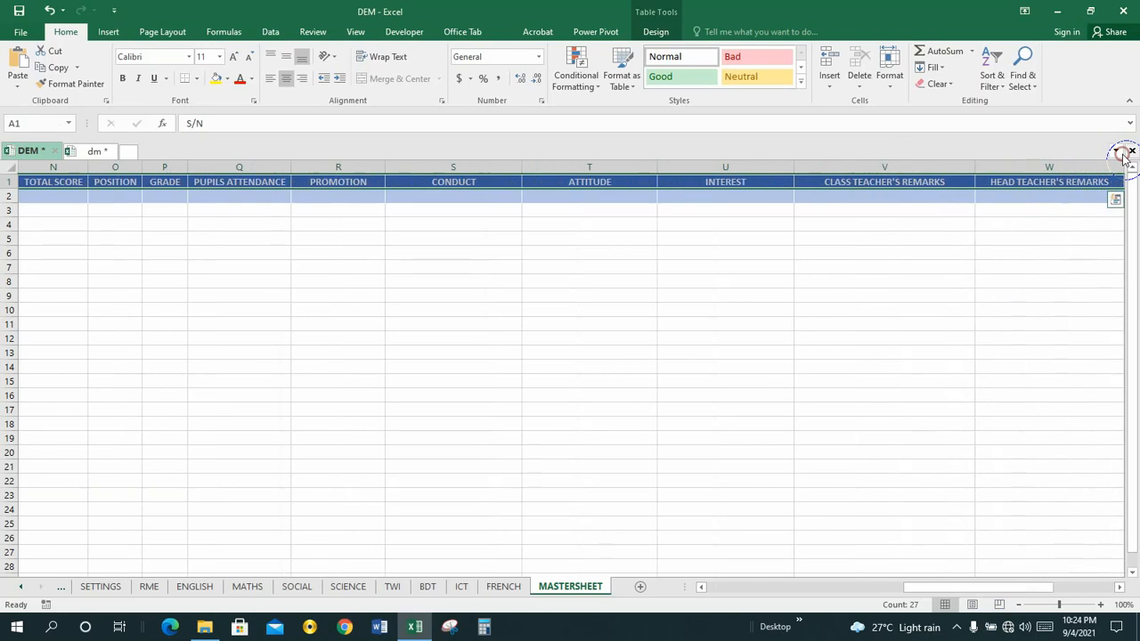
drag(934, 587, 1009, 586)
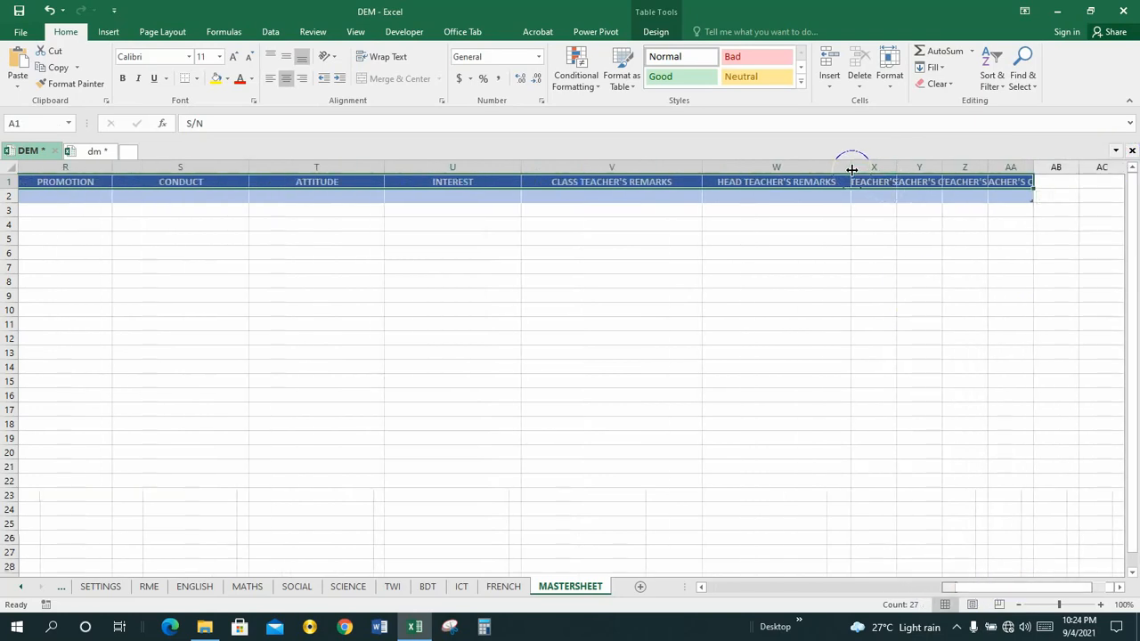
drag(850, 168, 998, 164)
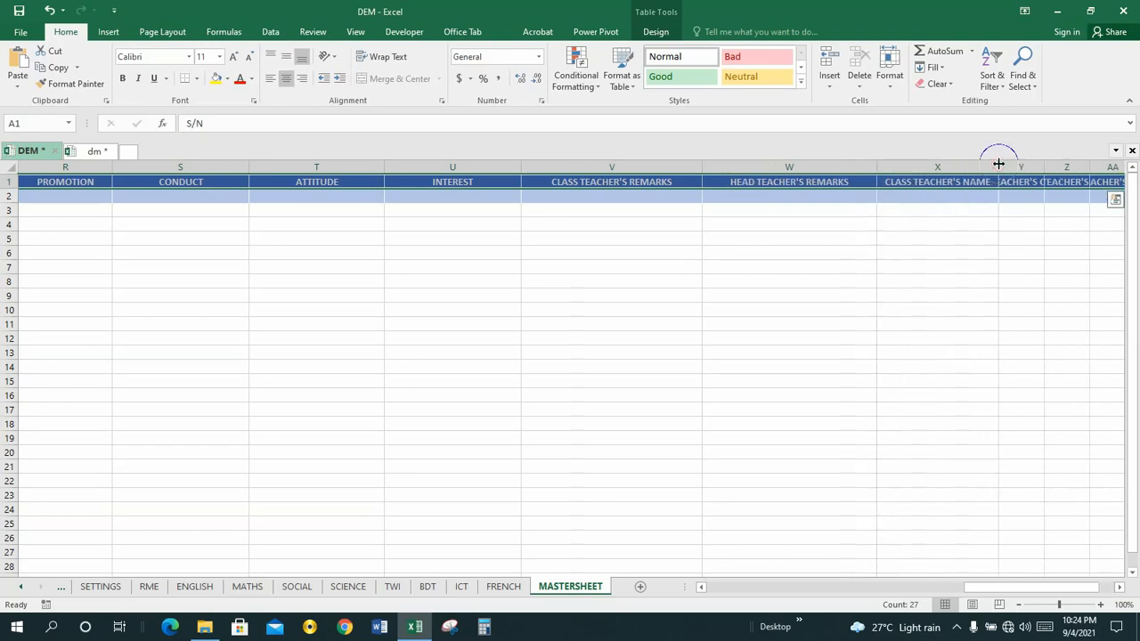
drag(998, 164, 1026, 164)
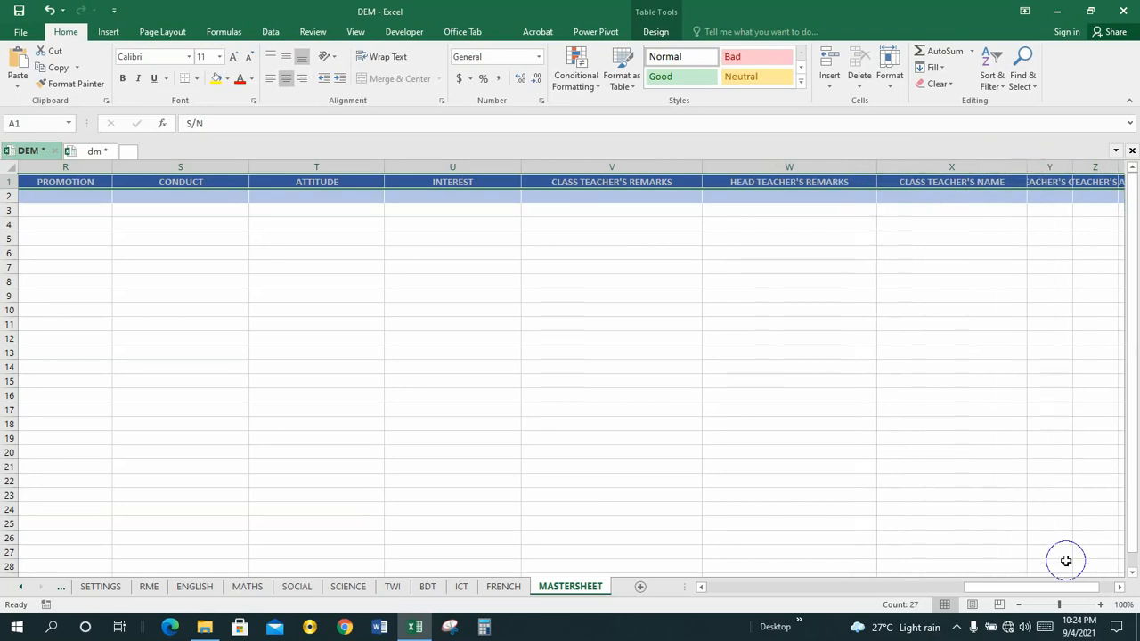
- Widen columns Y and Z so the CLASS TEACHER'S CONTACT and HEAD TEACHER'S NAME headers fit in full
drag(1059, 587, 1091, 592)
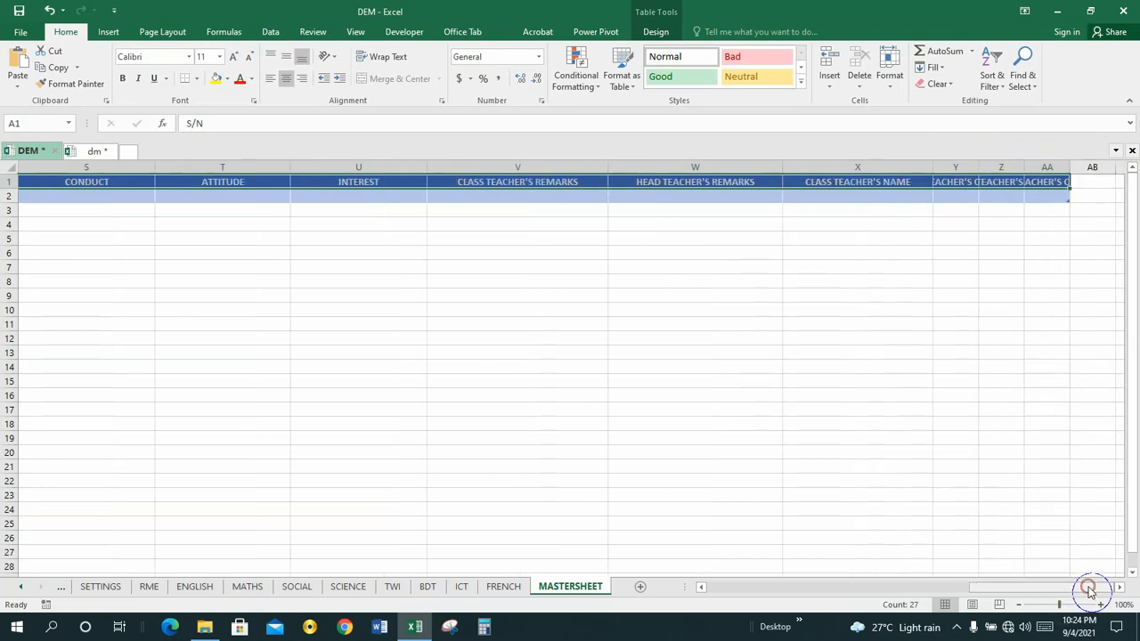
drag(977, 169, 1074, 160)
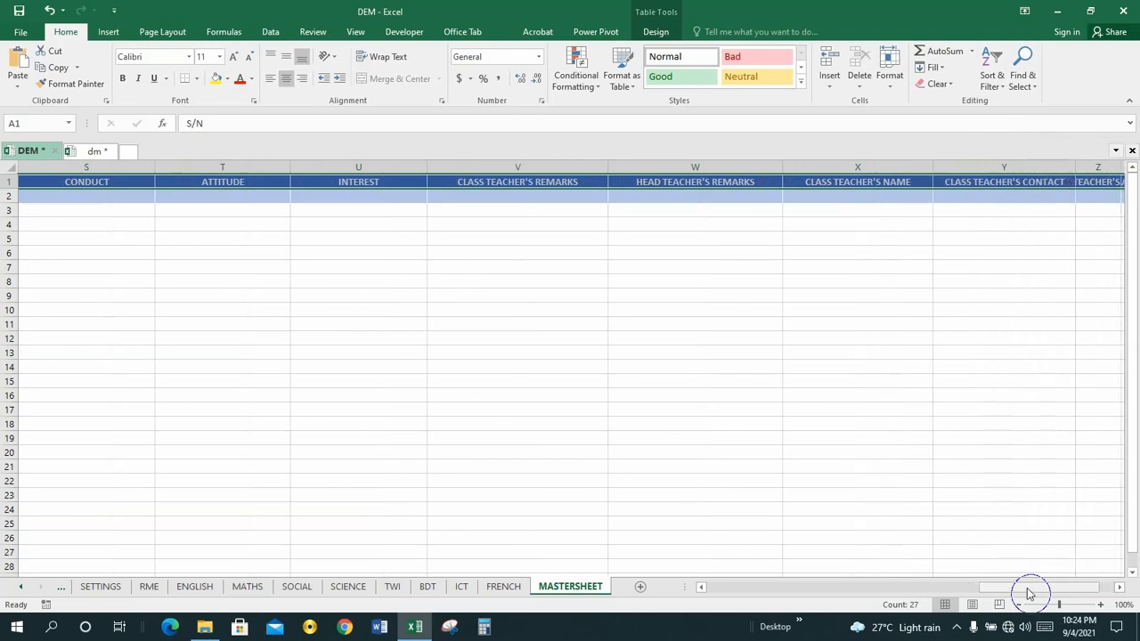
drag(1028, 592, 1053, 590)
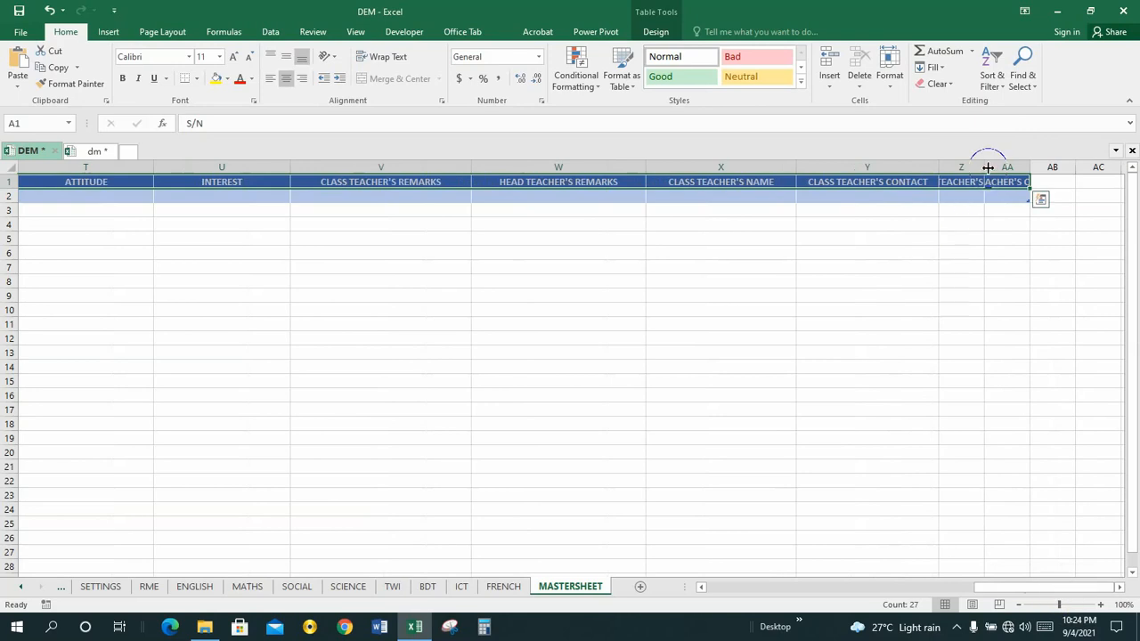
drag(982, 166, 1068, 162)
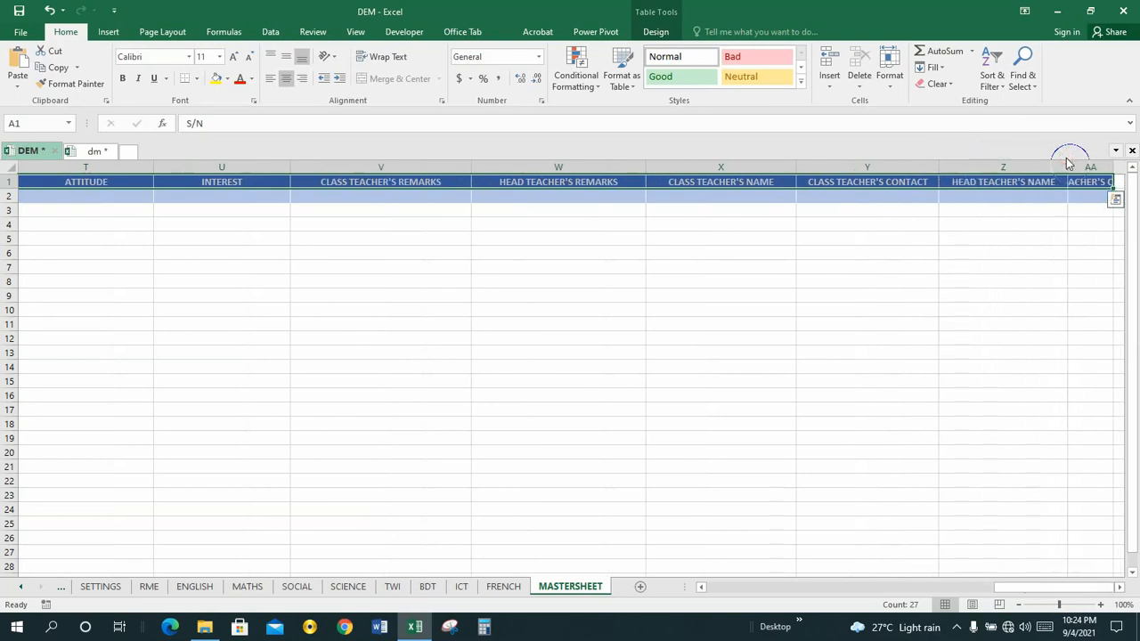
- Widen column AA so the HEAD TEACHER'S CONTACT header fits in full
drag(1067, 590, 1068, 590)
drag(1112, 169, 1135, 167)
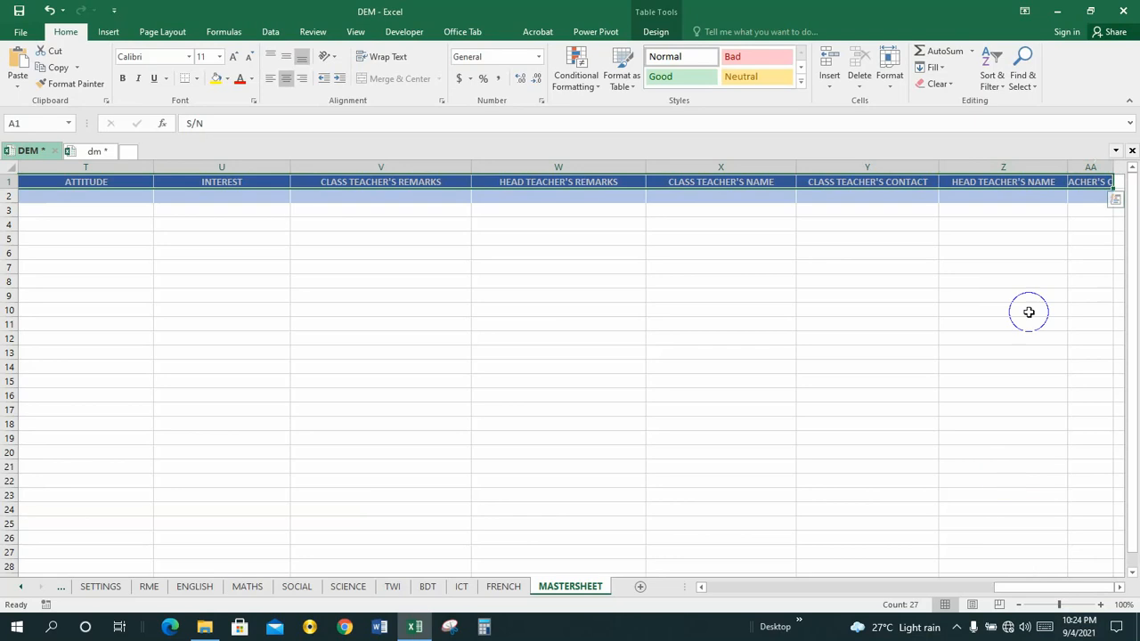
click(1084, 185)
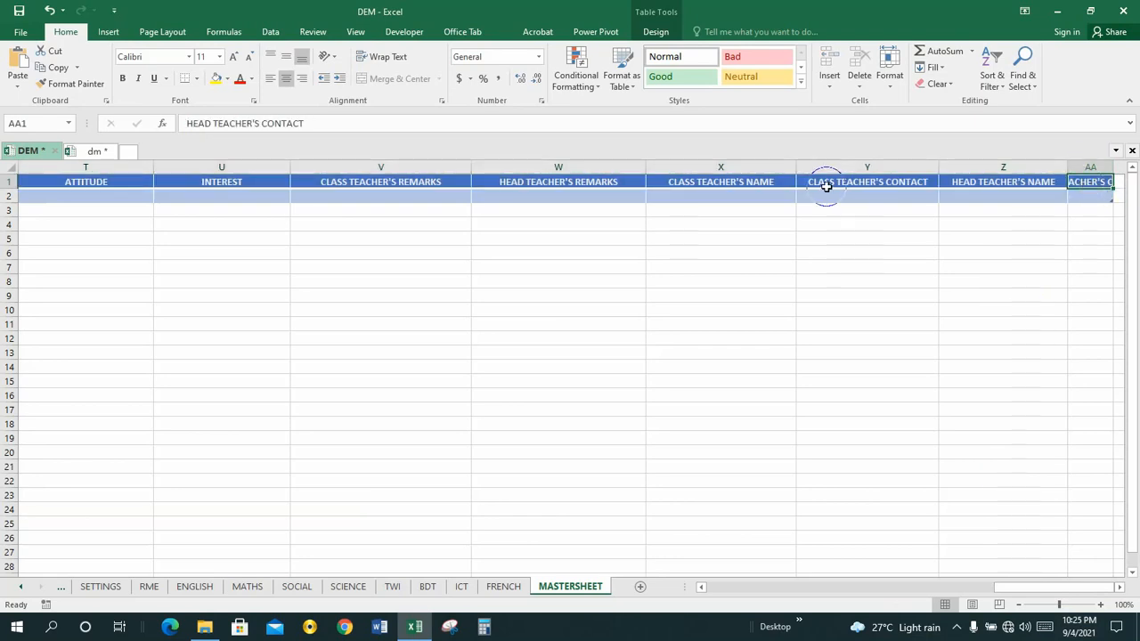
drag(1112, 167, 1132, 166)
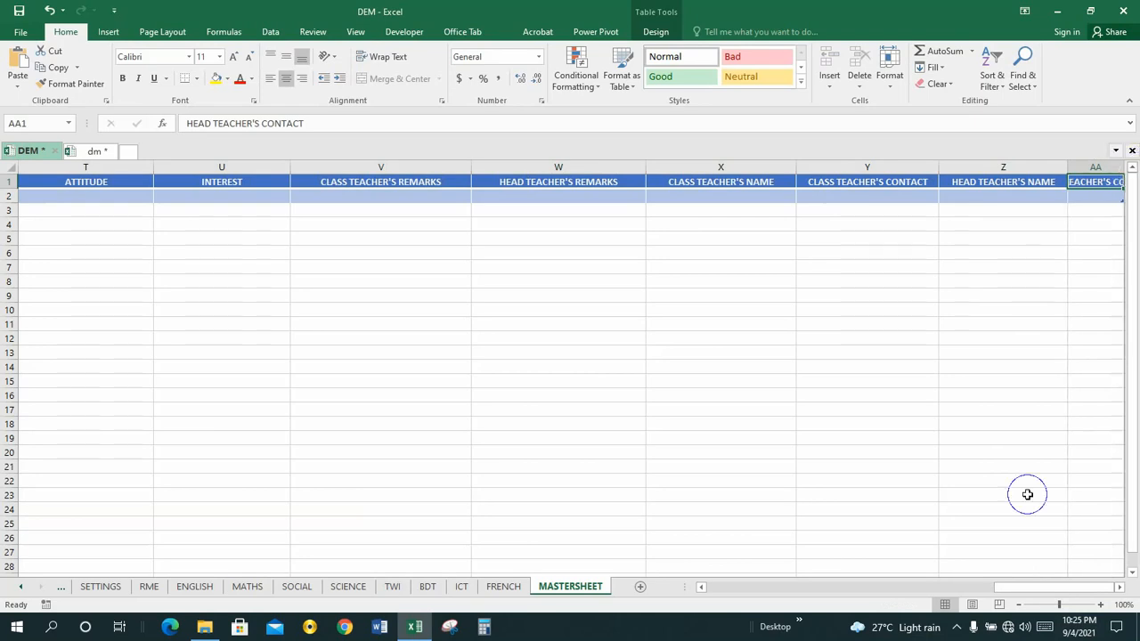
key(Right)
key(Right)
key(Right)
key(Right)
key(Right)
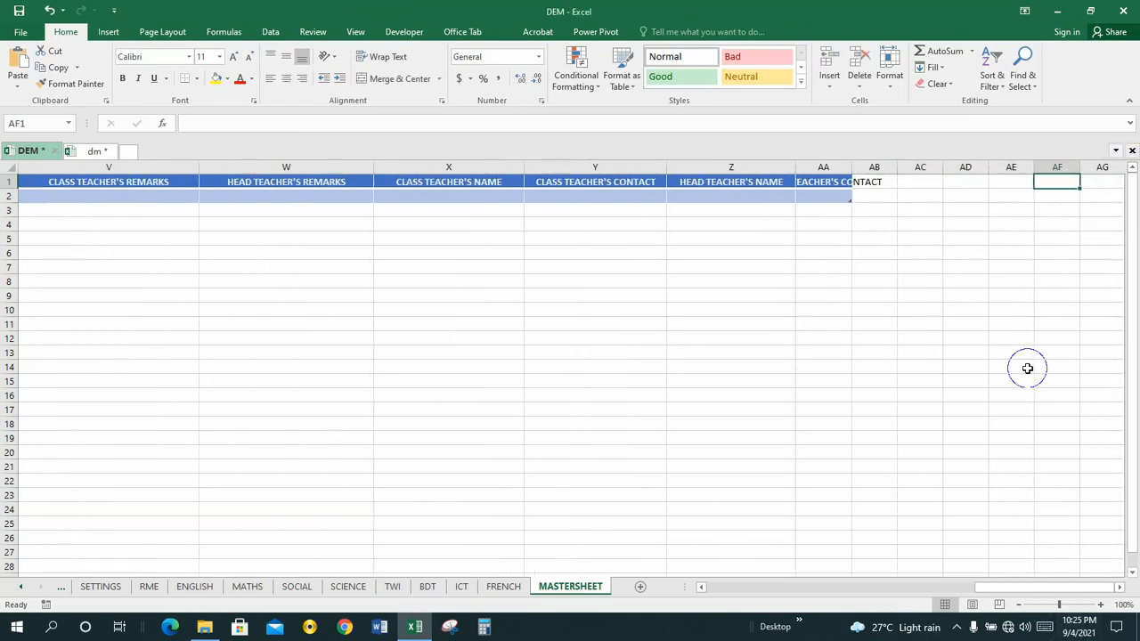
drag(850, 162, 923, 162)
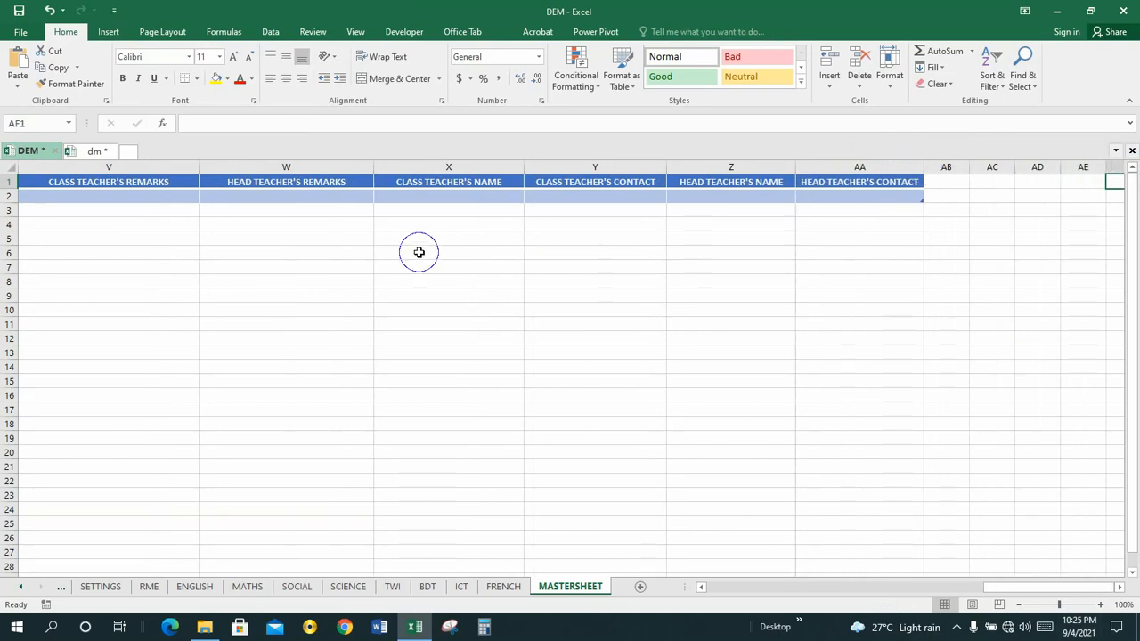
- Resize the MASTERSHEET table to extend from A1 across to column AA and down past row 28, and save the workbook
drag(995, 588, 692, 578)
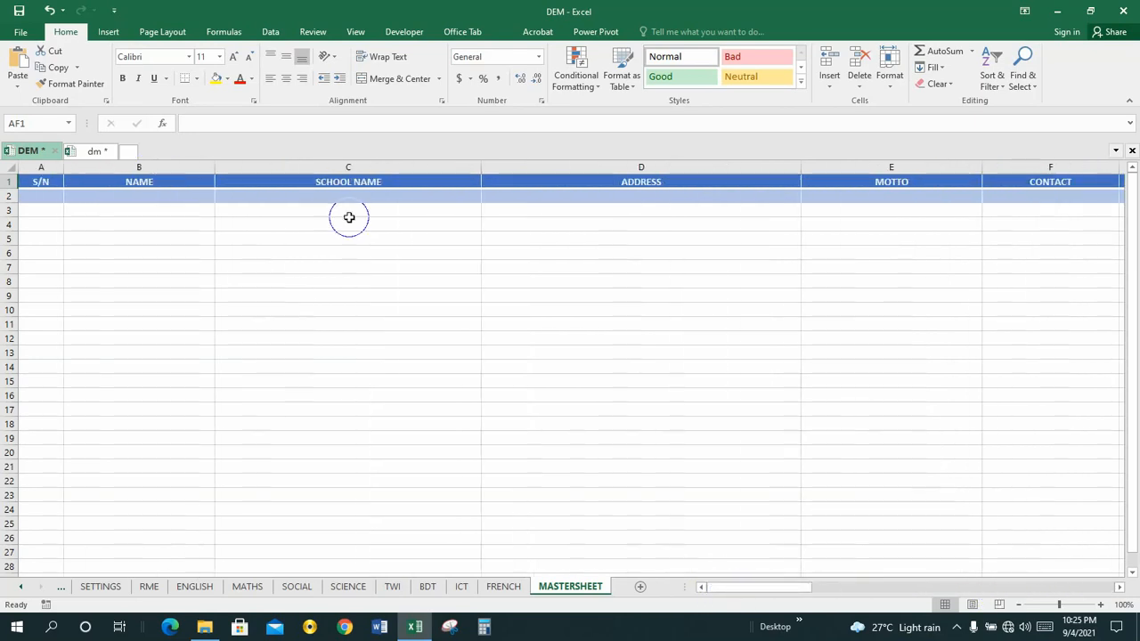
click(264, 181)
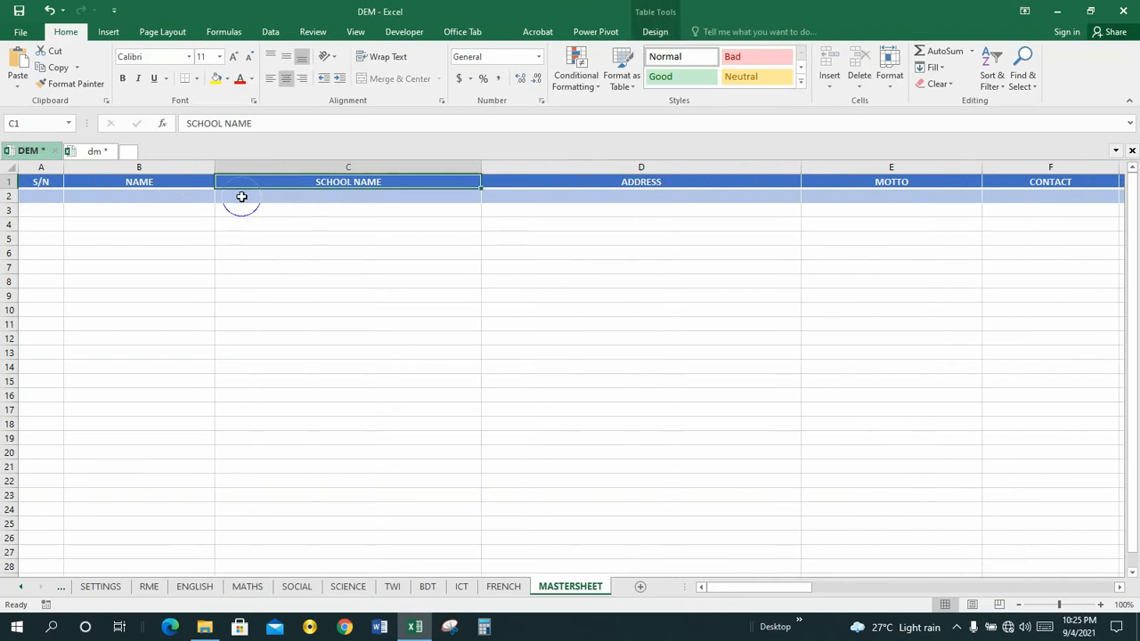
click(240, 196)
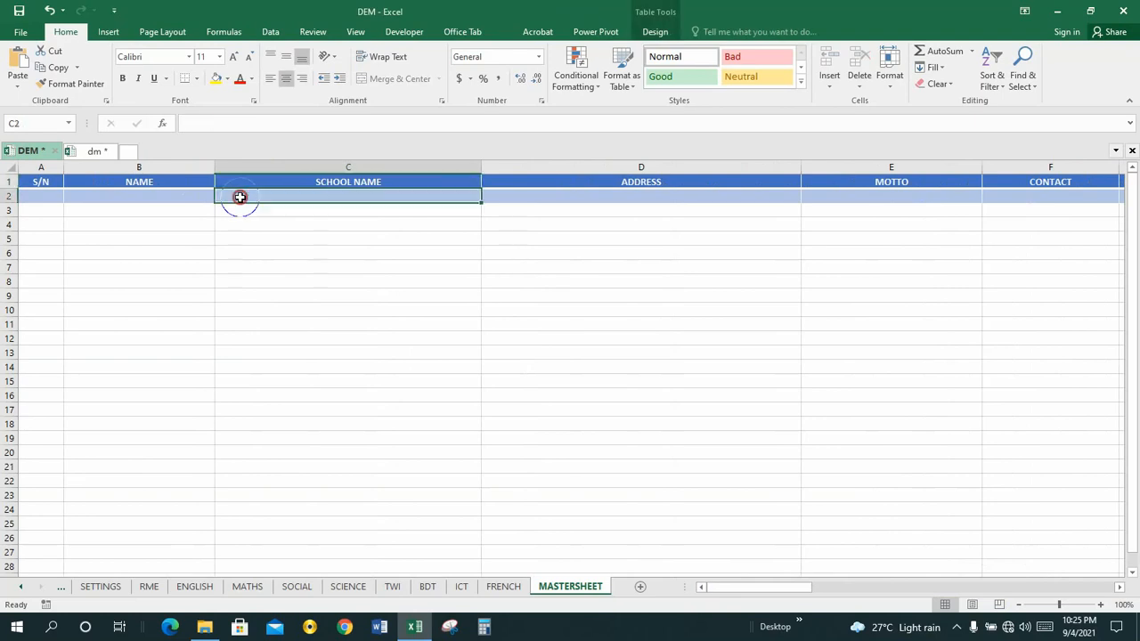
click(656, 37)
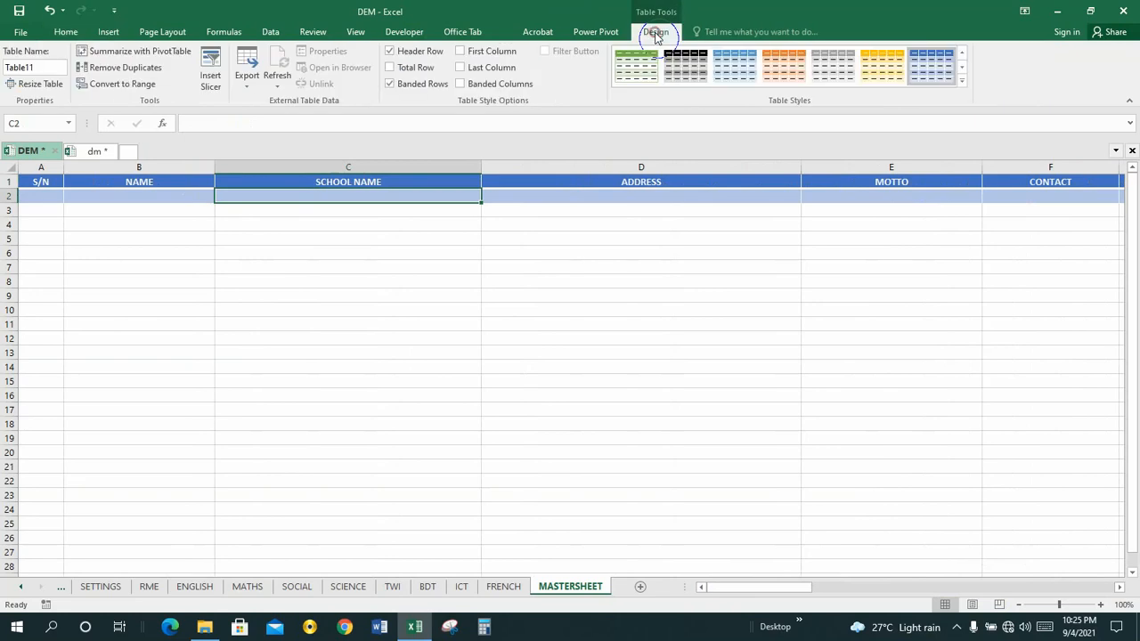
click(39, 85)
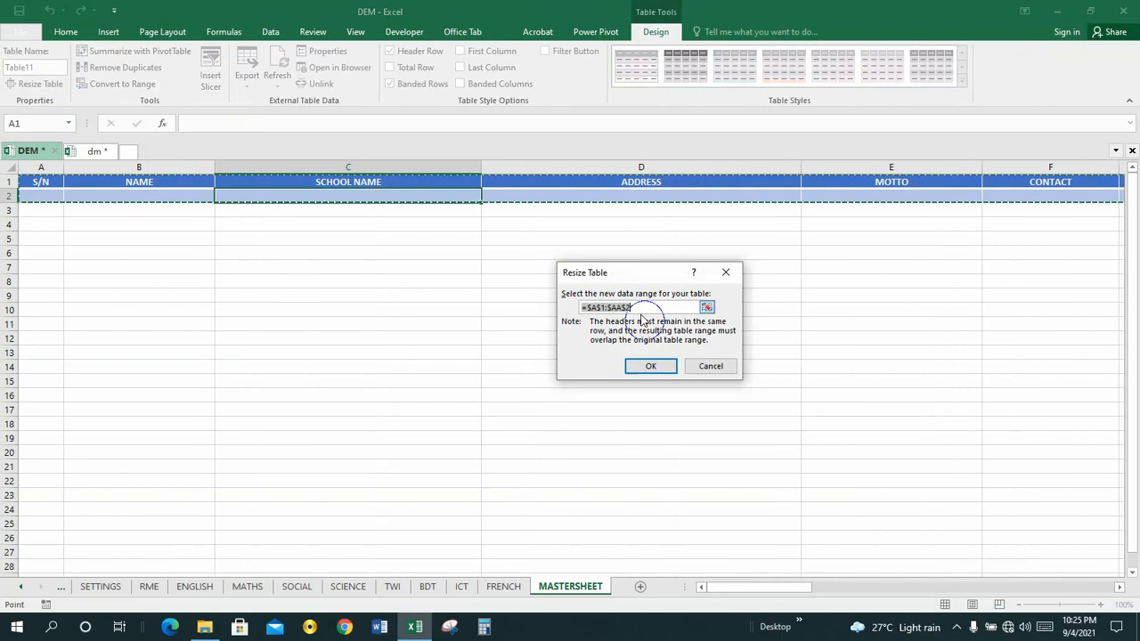
click(639, 309)
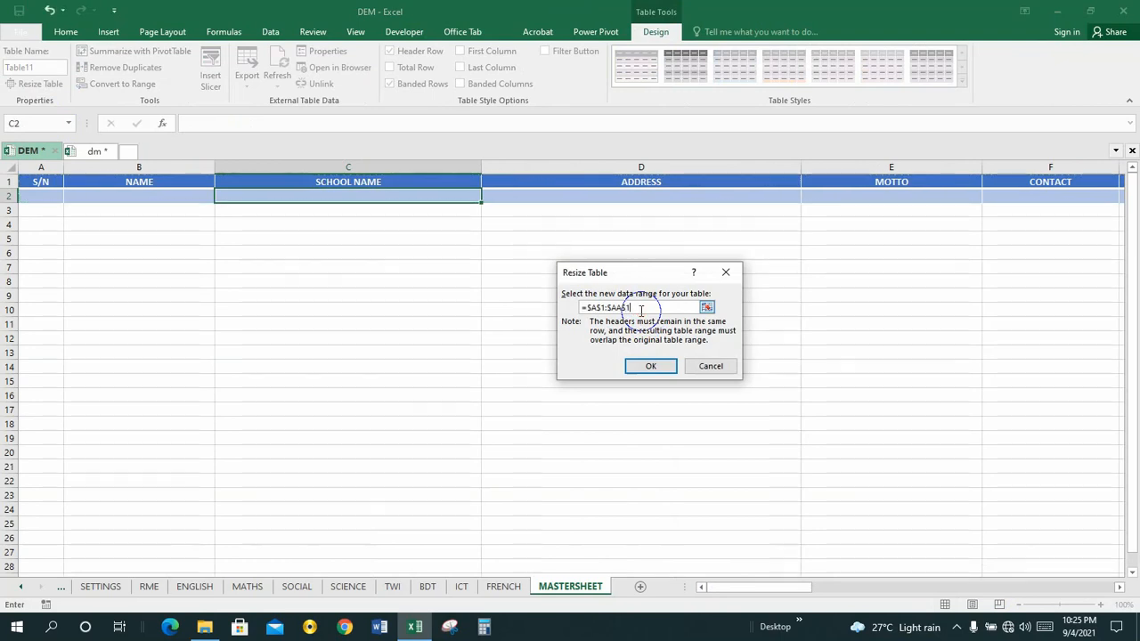
key(Return)
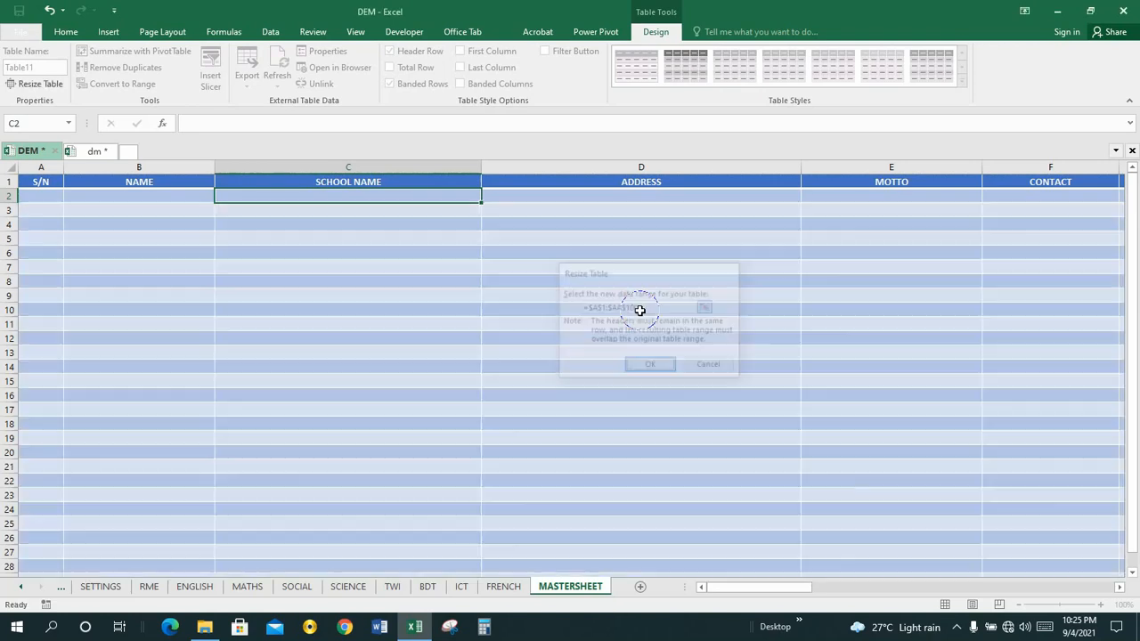
click(277, 263)
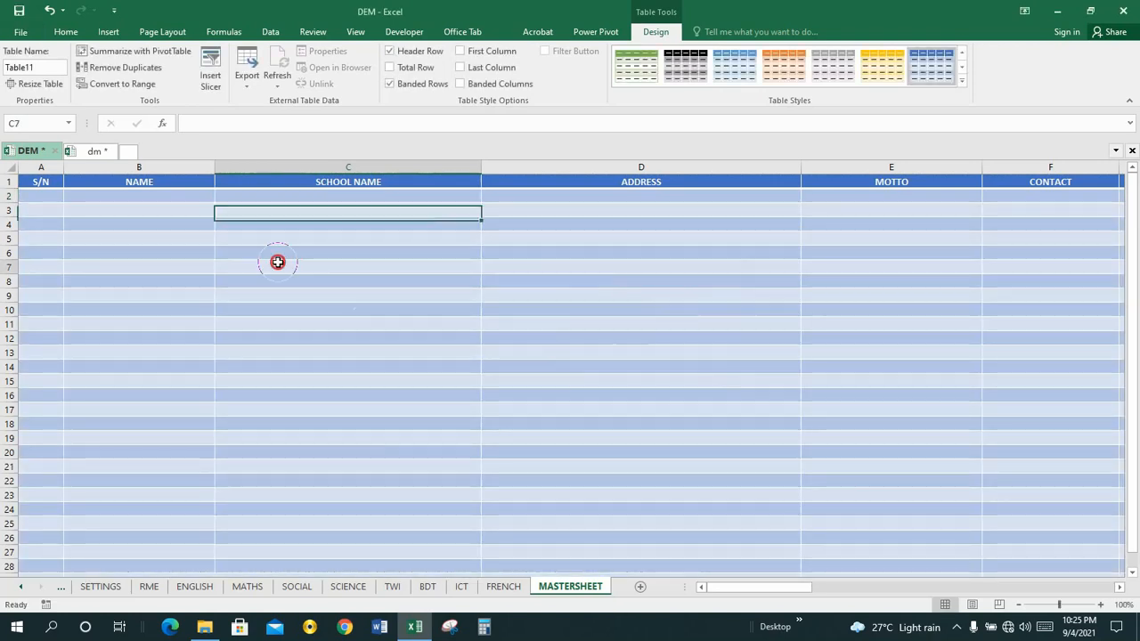
click(276, 212)
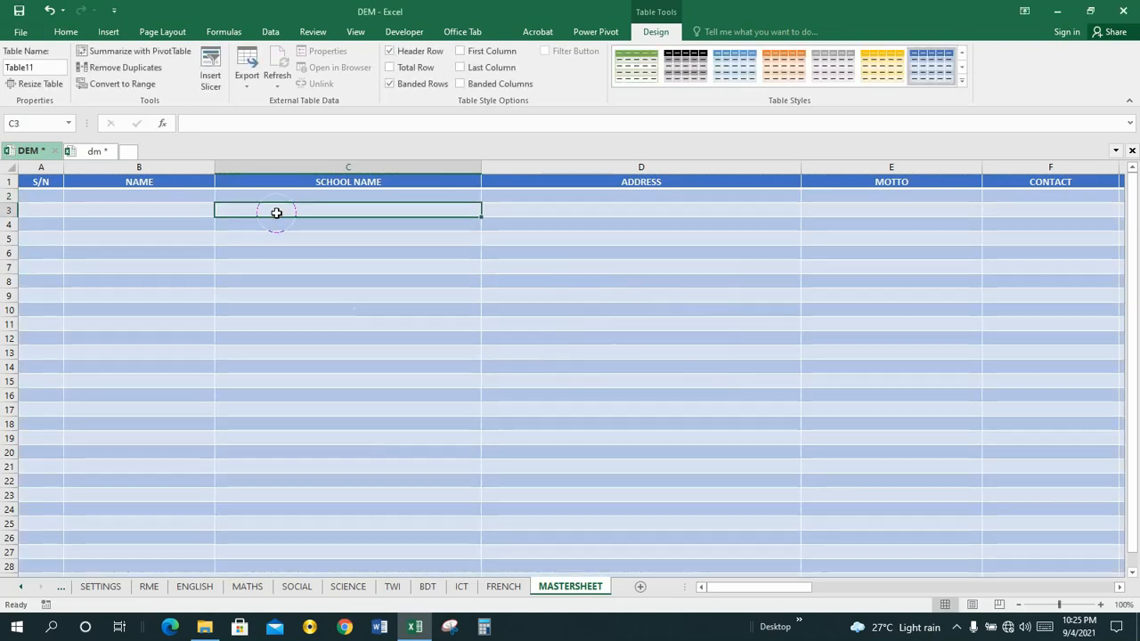
key(ctrl+s)
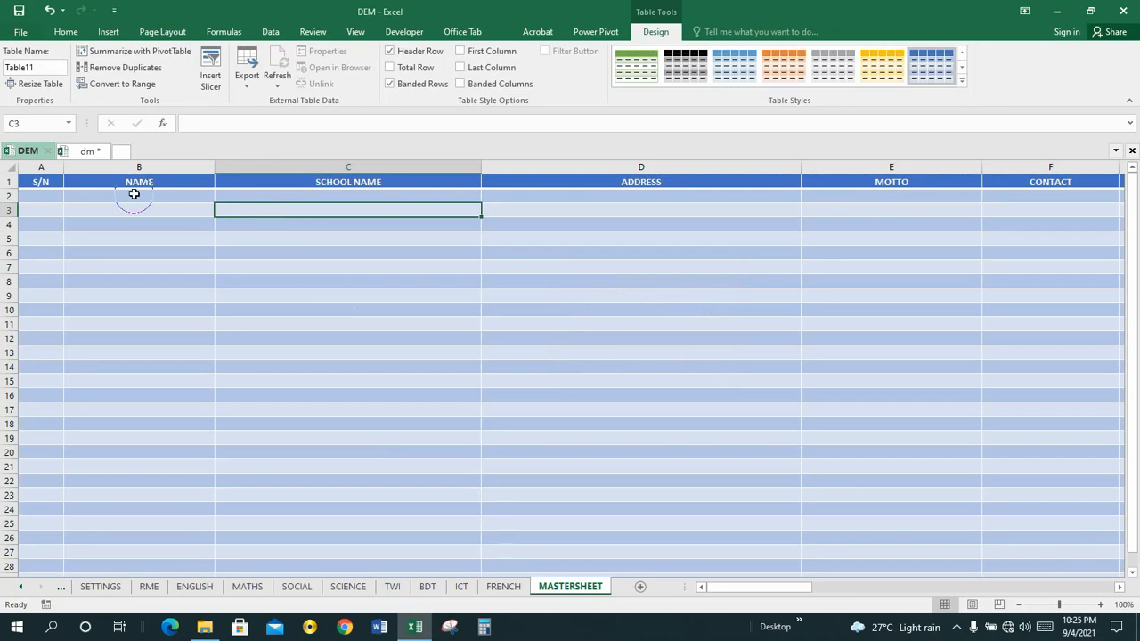
- Begin an INDEX formula in cell A2 under S/N, using REGISTRY!A:A as the array
click(44, 193)
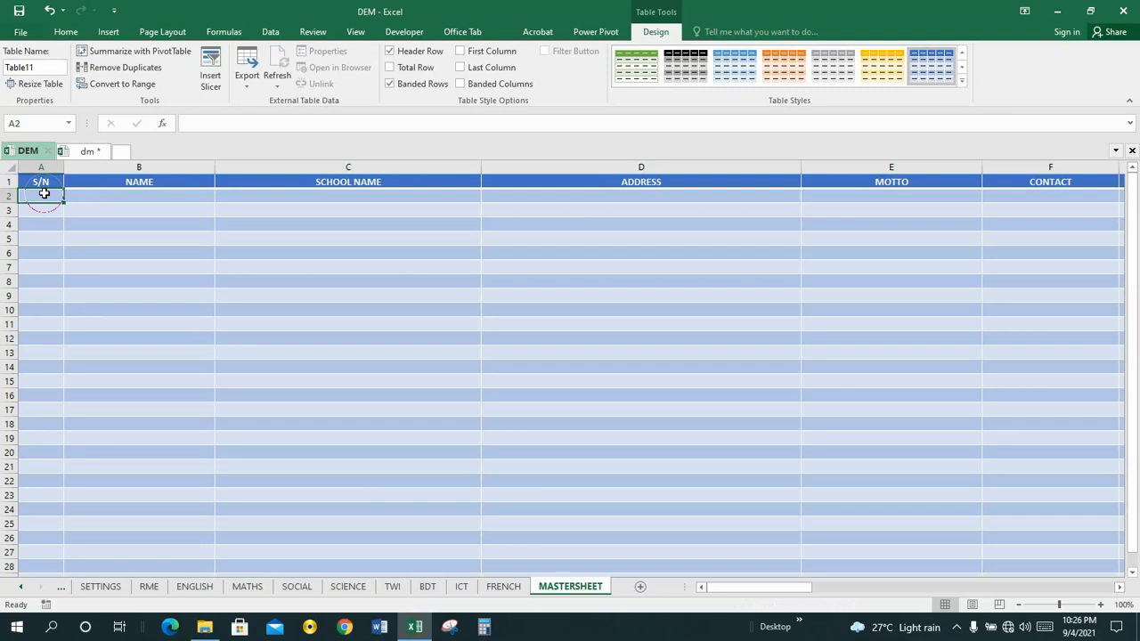
text(=)
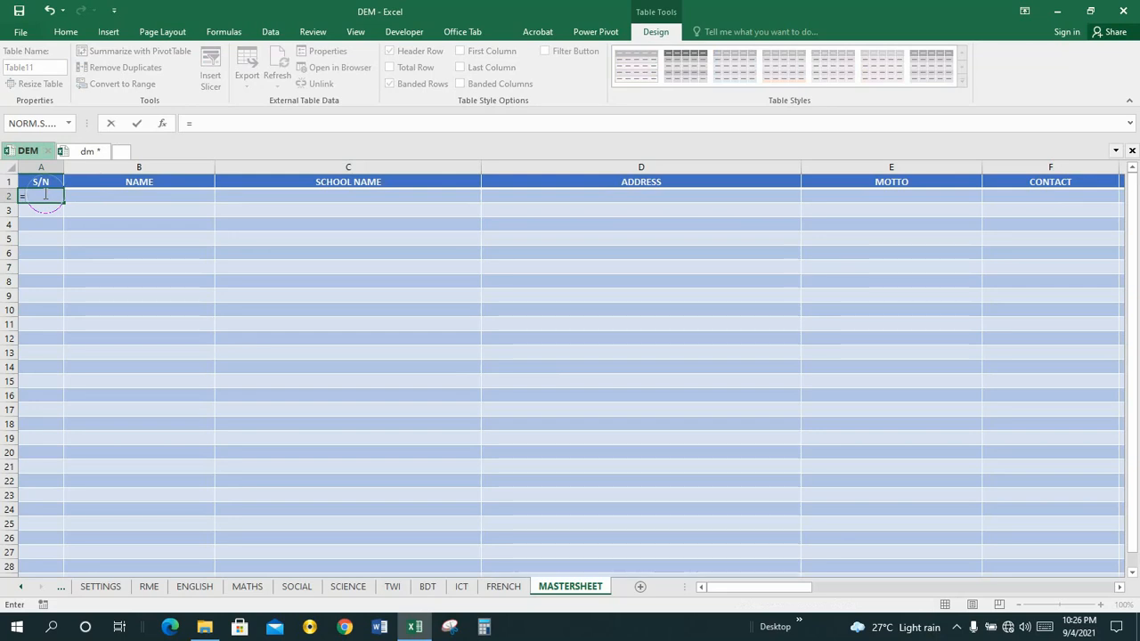
text(I)
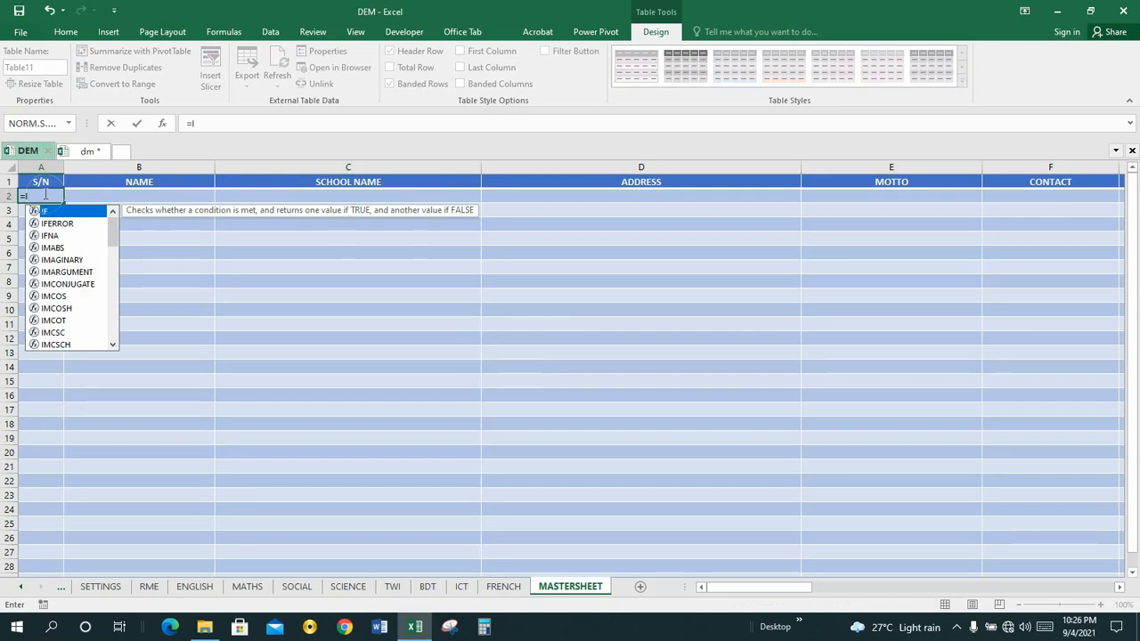
text(NDEX)
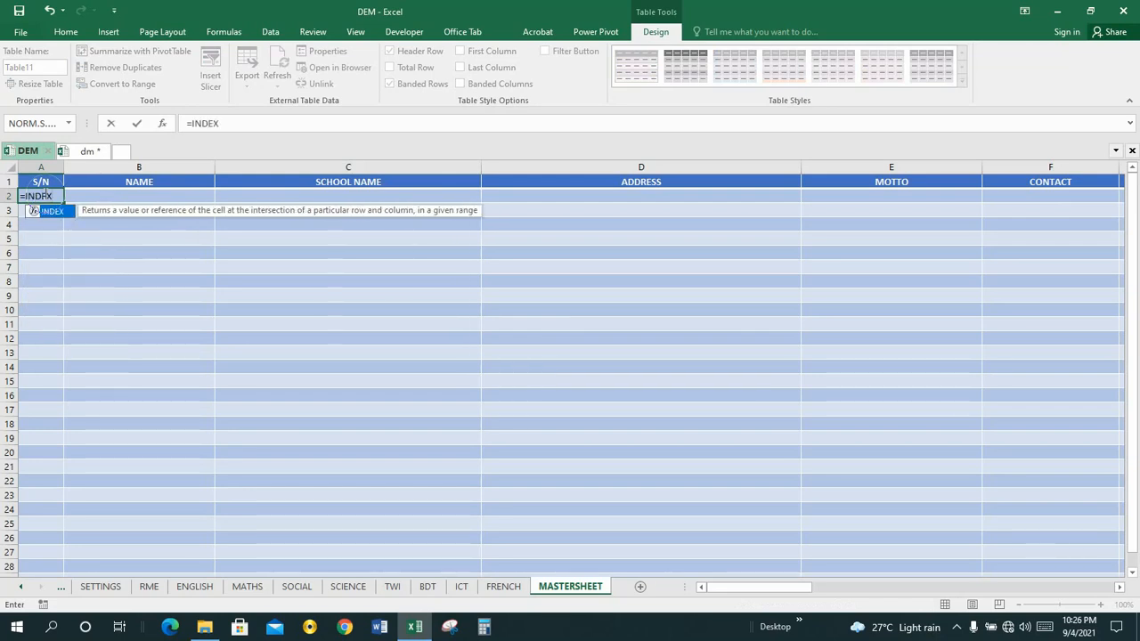
text(()
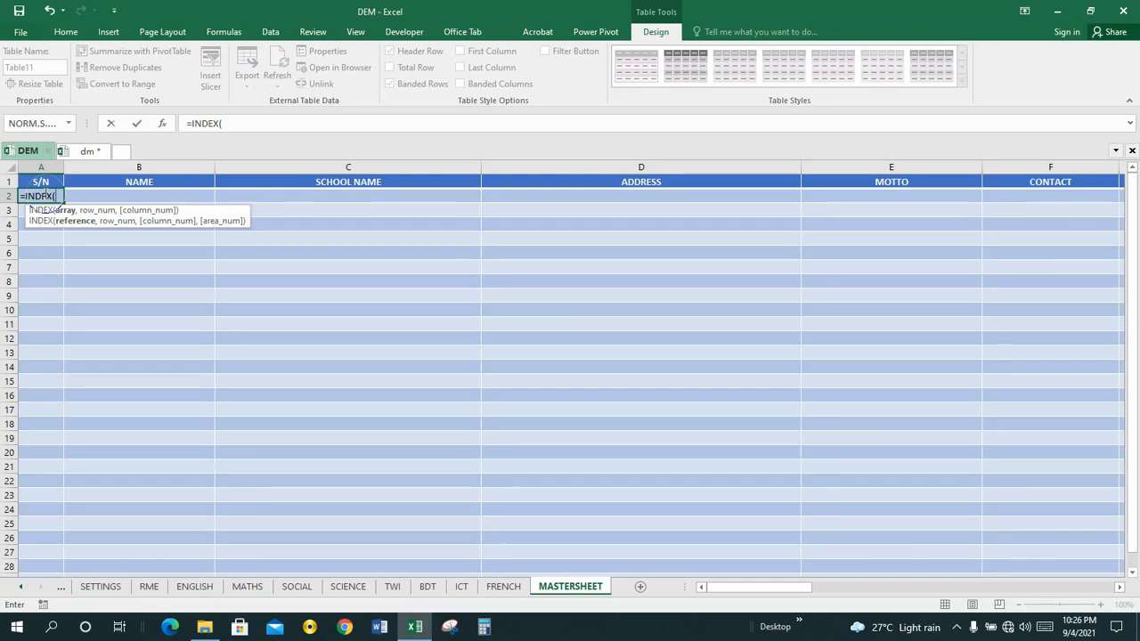
text(RE)
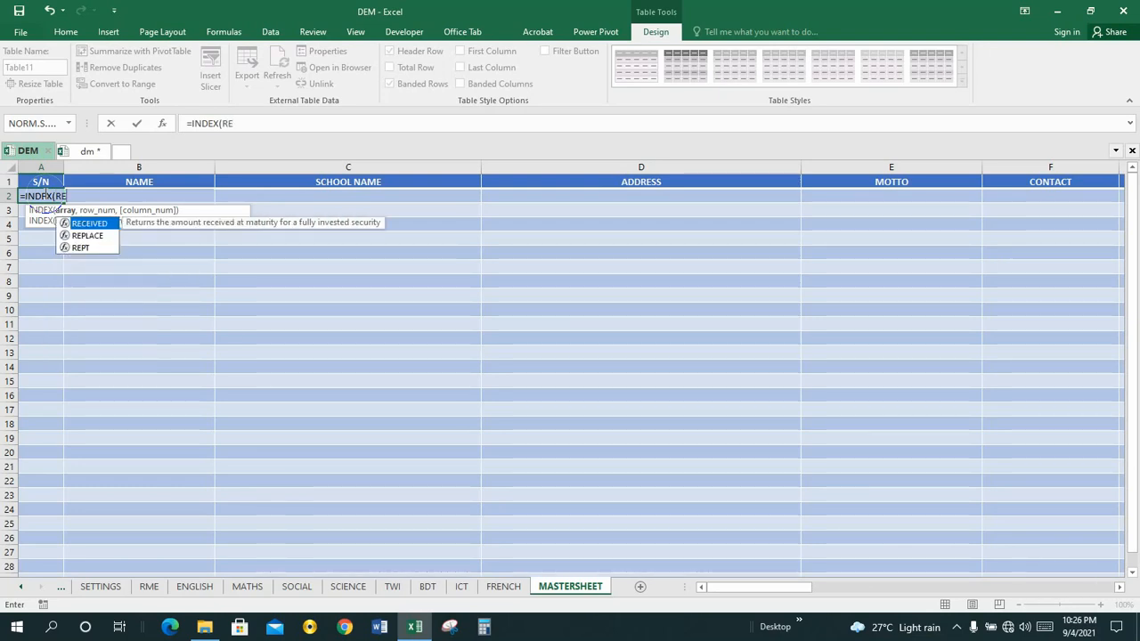
text(GI)
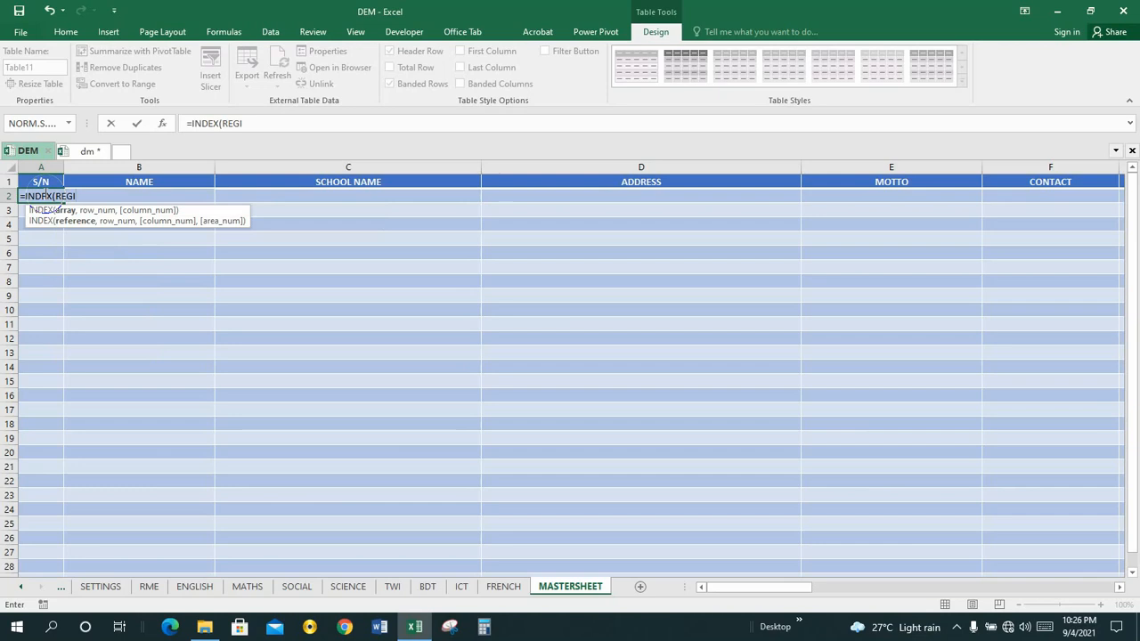
text(STRY!A:A)
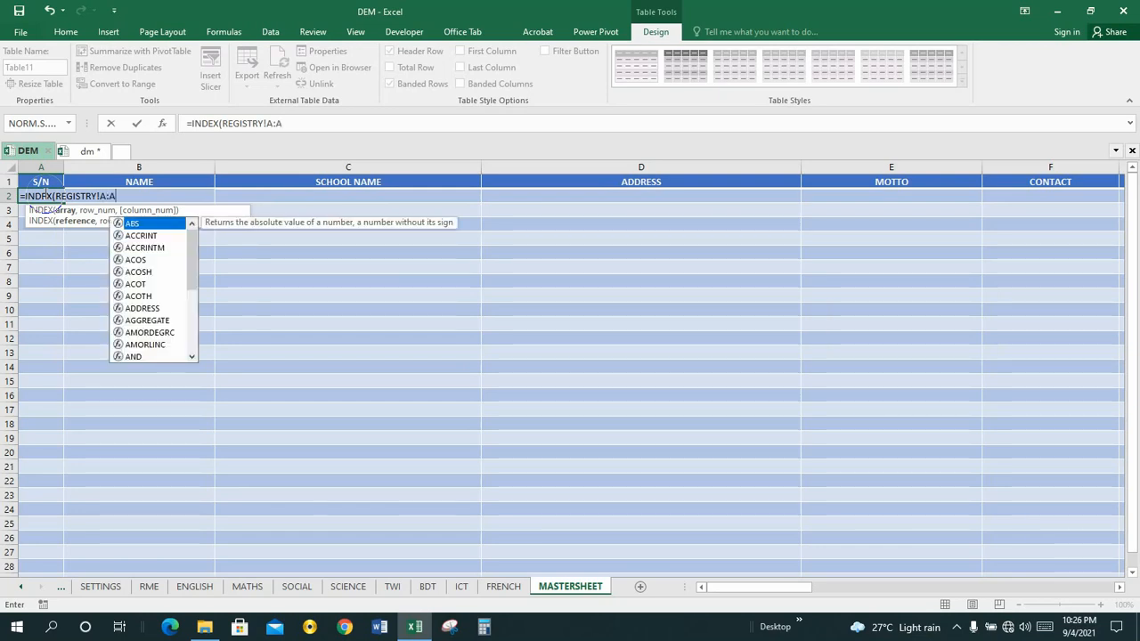
- Add MATCH(REGISTRY!A2,REGISTRY!A:A,0) as the row number of the INDEX formula in A2
text(,MA)
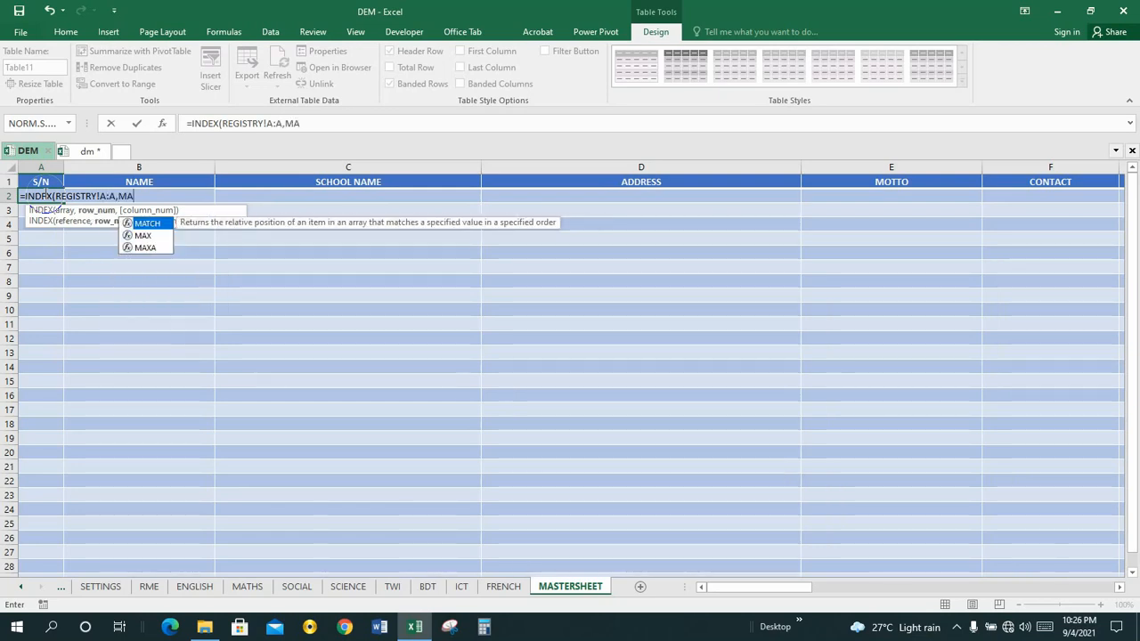
text(TCH)
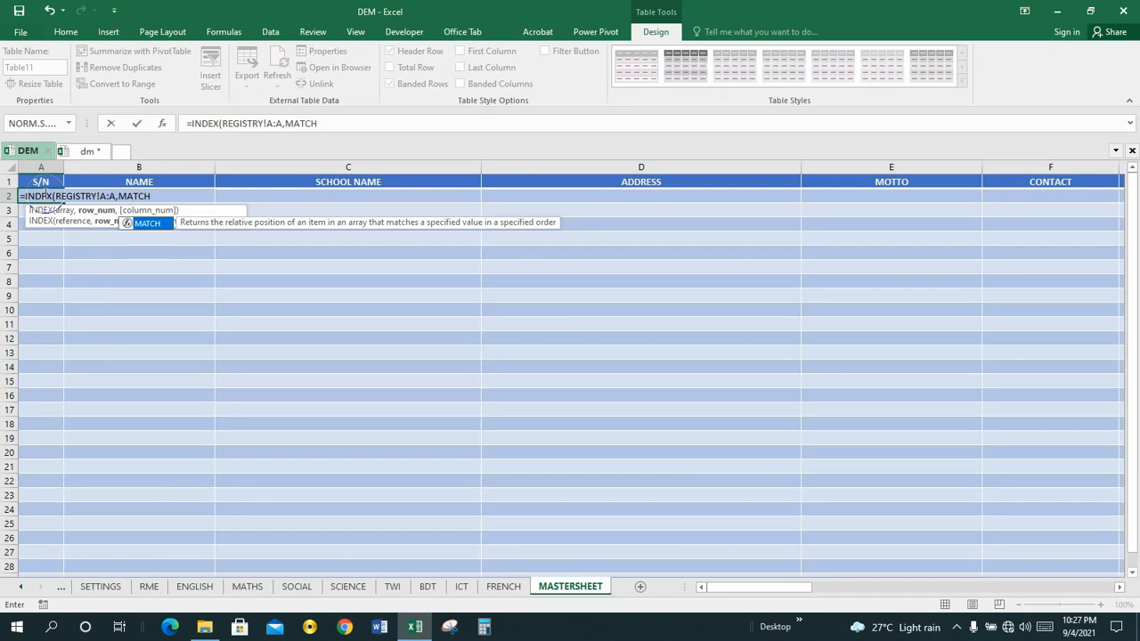
text(()
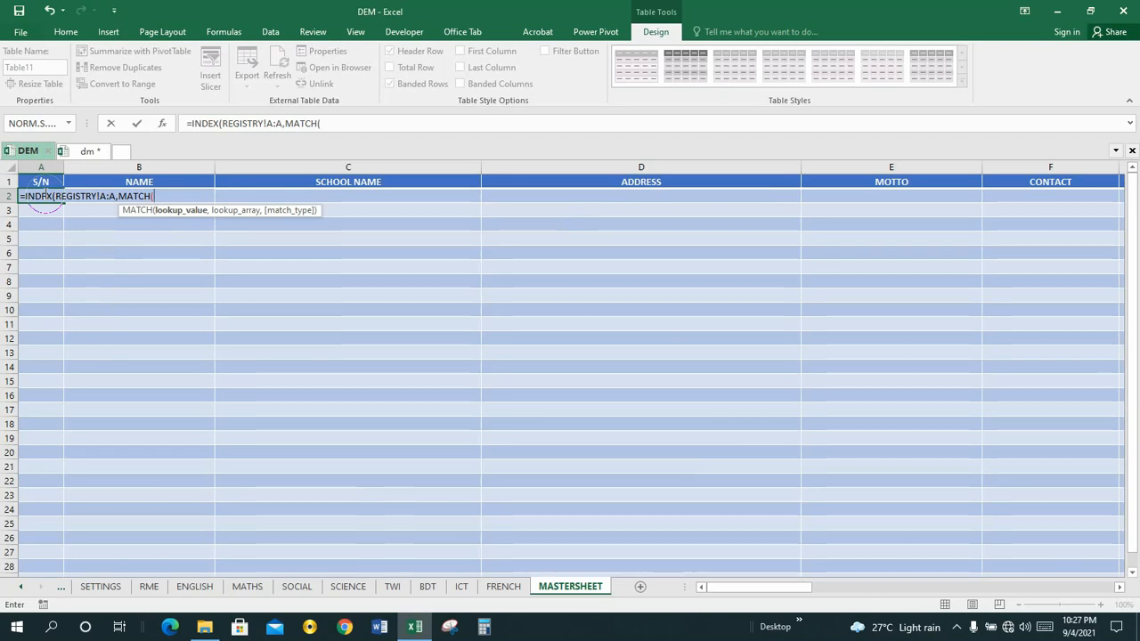
text(RE)
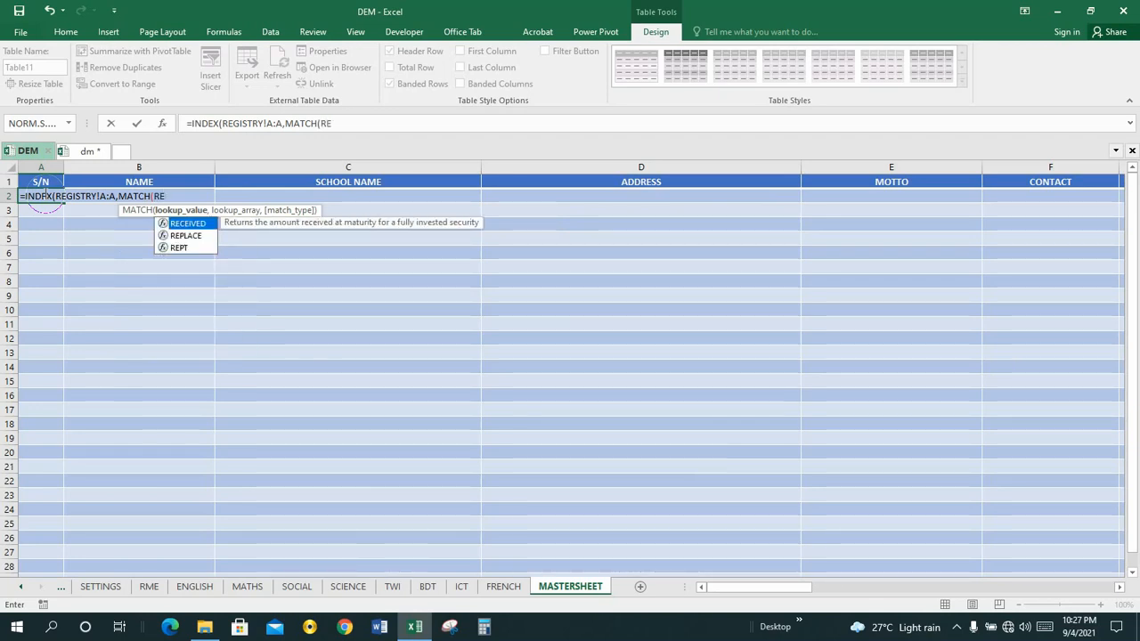
text(GIS)
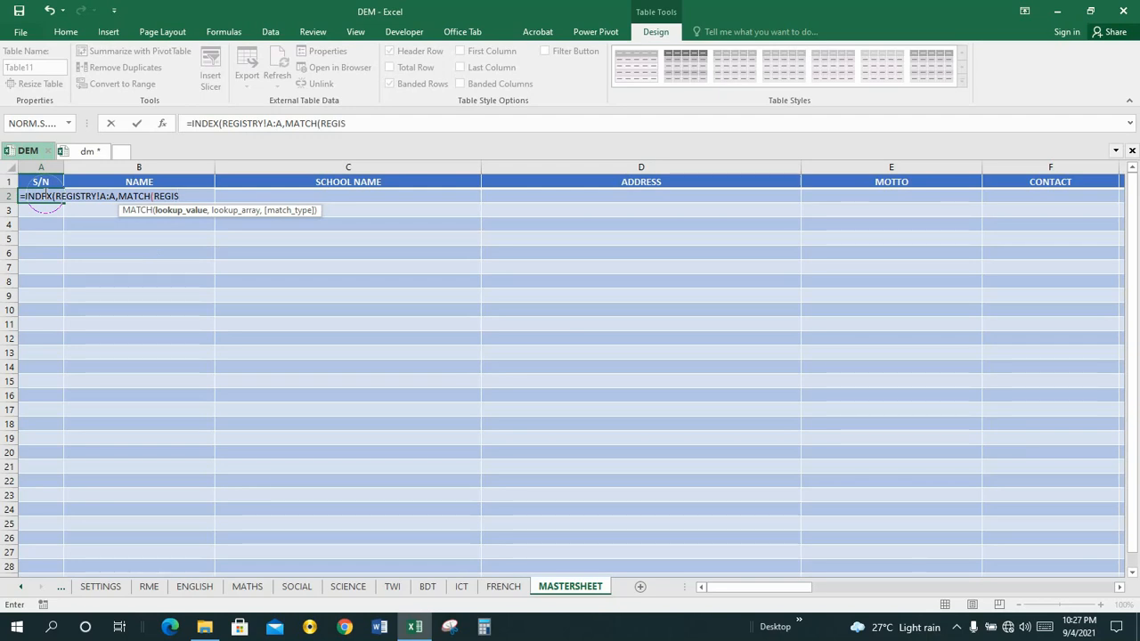
text(TRY!A2,)
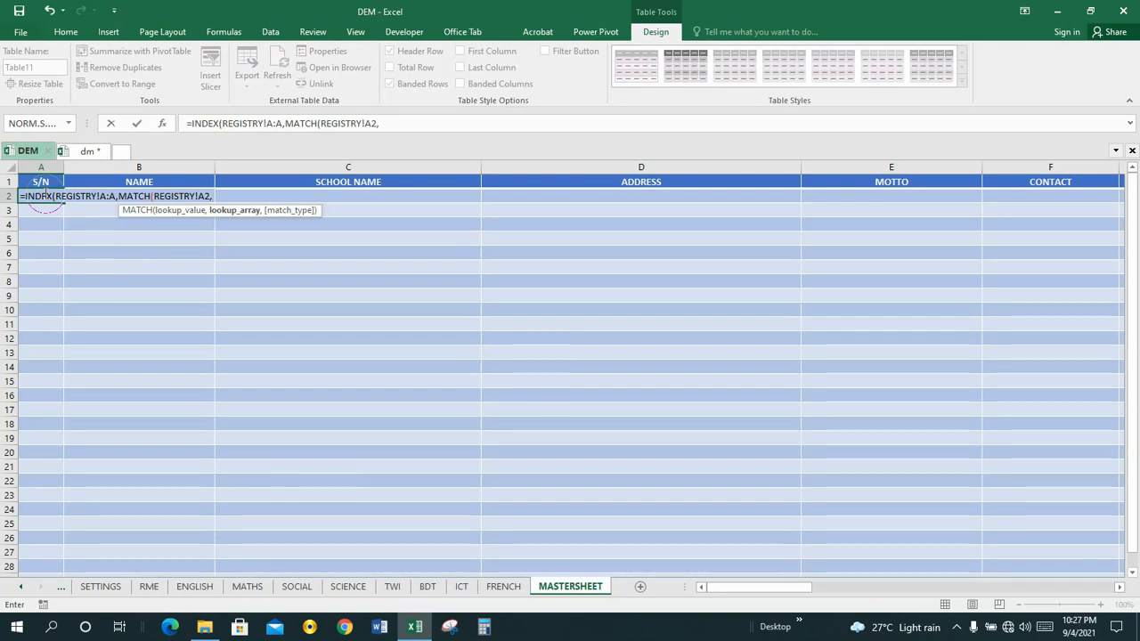
text(REGUS)
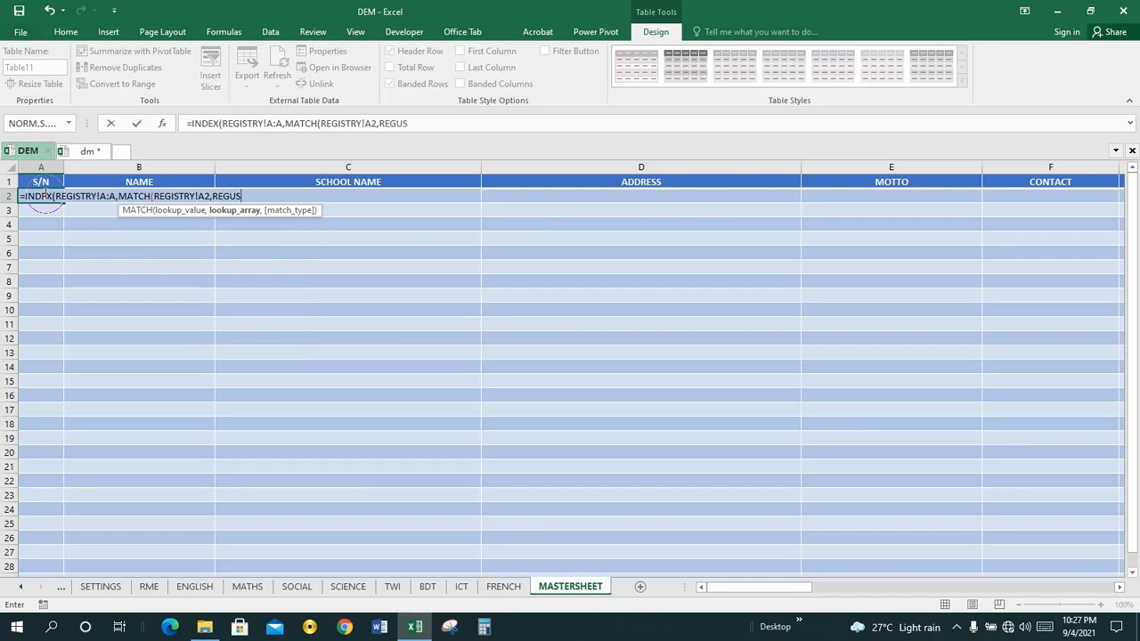
key(BackSpace)
key(BackSpace)
text(ISTRY!A:A,)
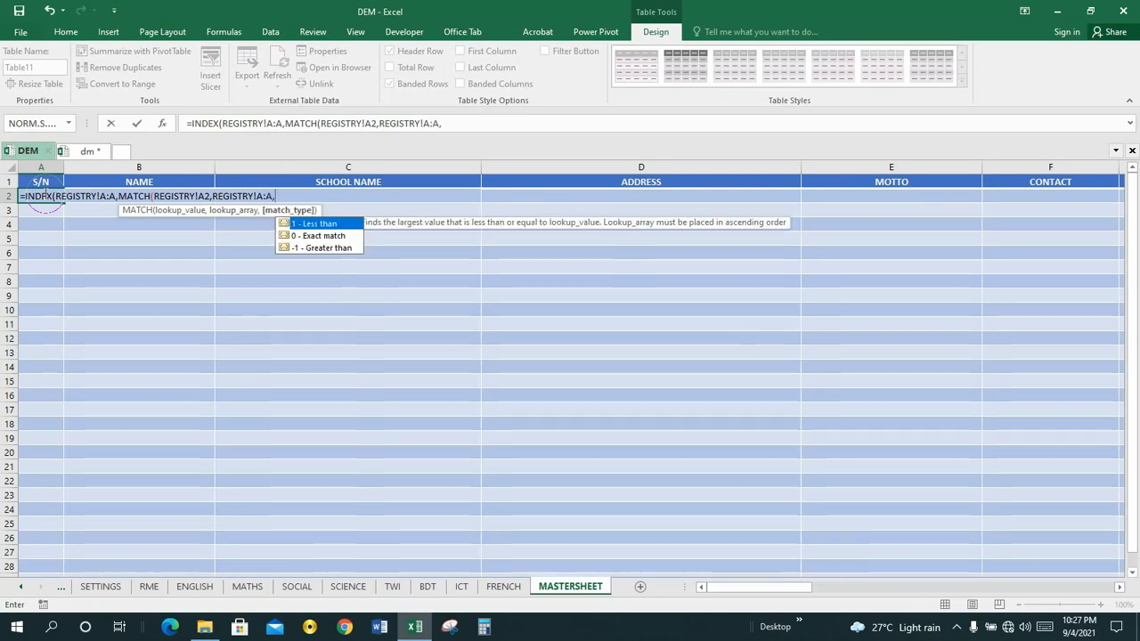
text(=)
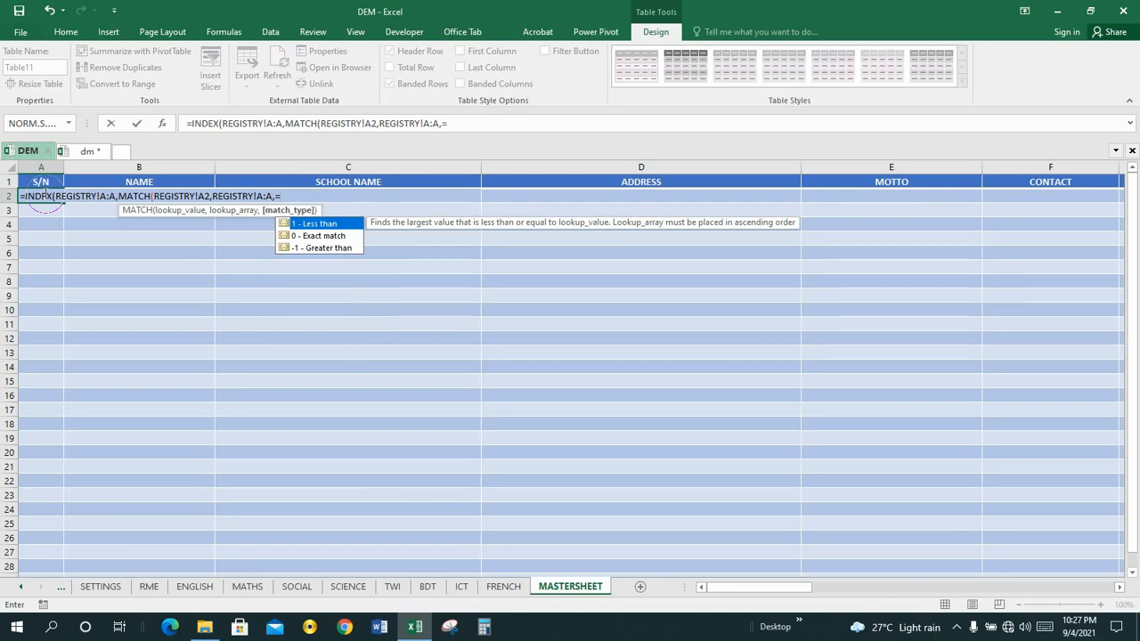
key(BackSpace)
text(0))
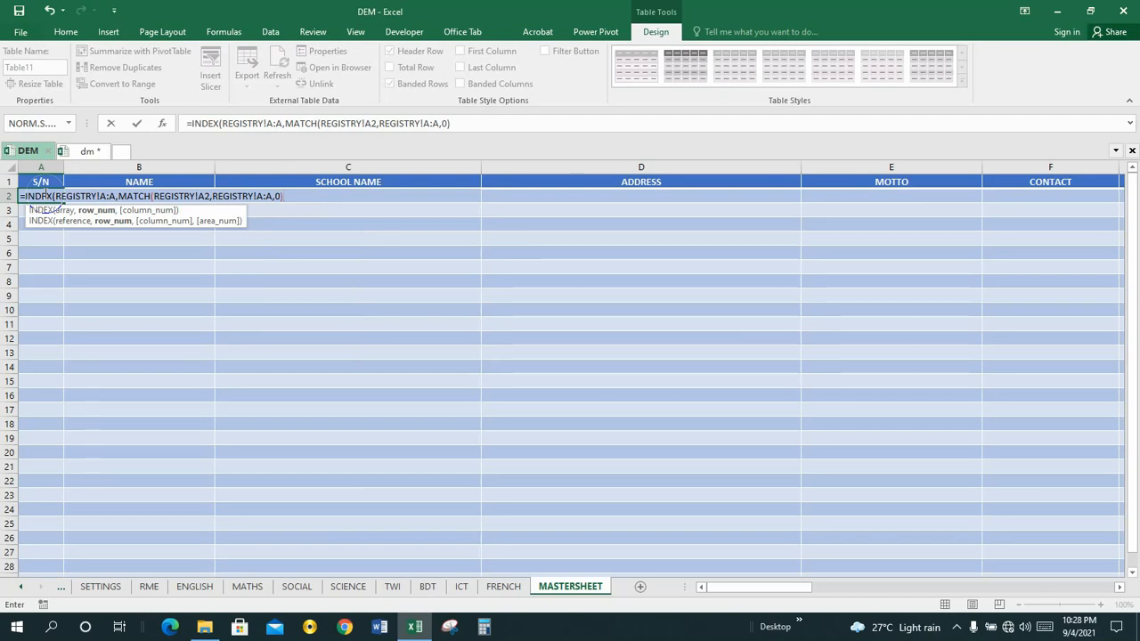
- Complete the INDEX formula in A2 with column number 1 and enter it to fill the S/N column
text(,)
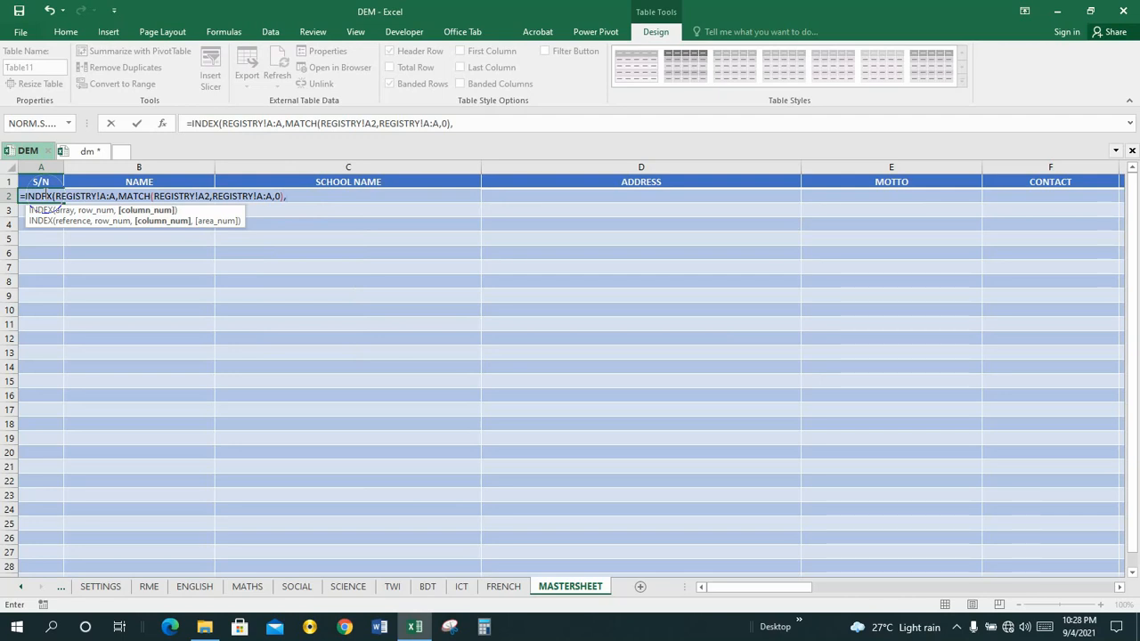
text(1)
text())
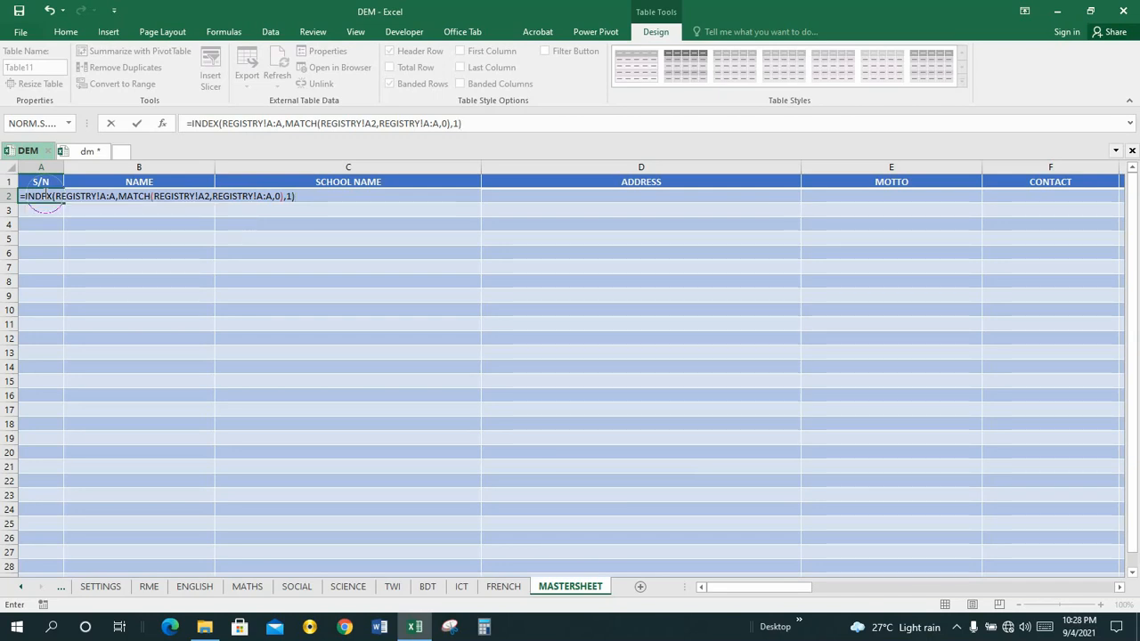
key(Return)
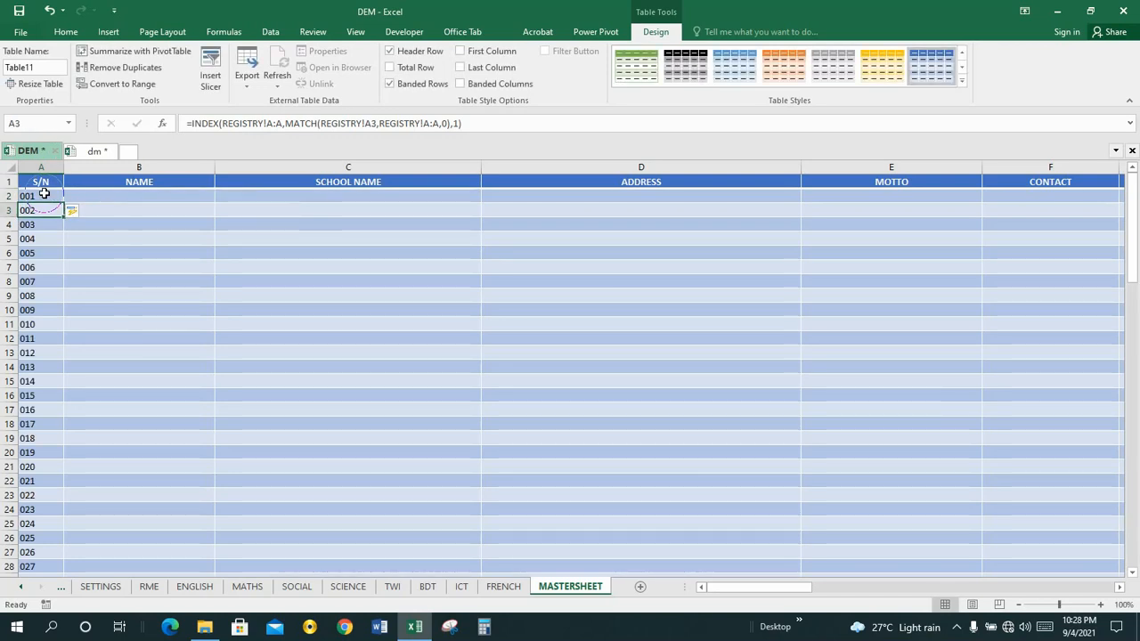
click(33, 193)
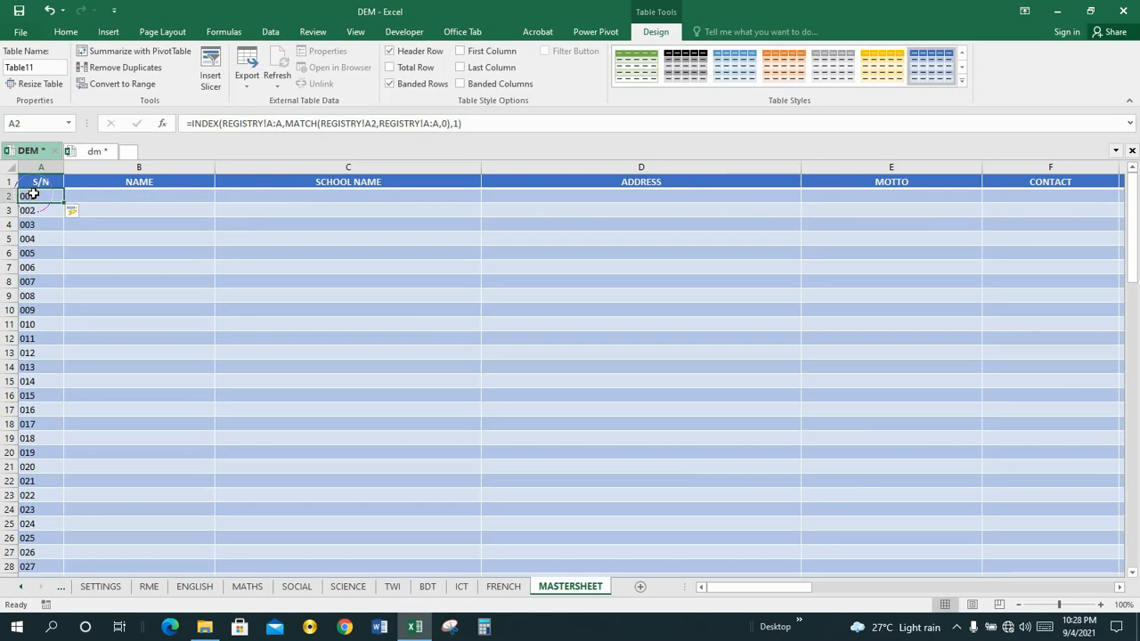
- Begin an INDEX formula in cell B2 under NAME, using REGISTRY!B:B as the array and opening a MATCH function for the row number
click(99, 193)
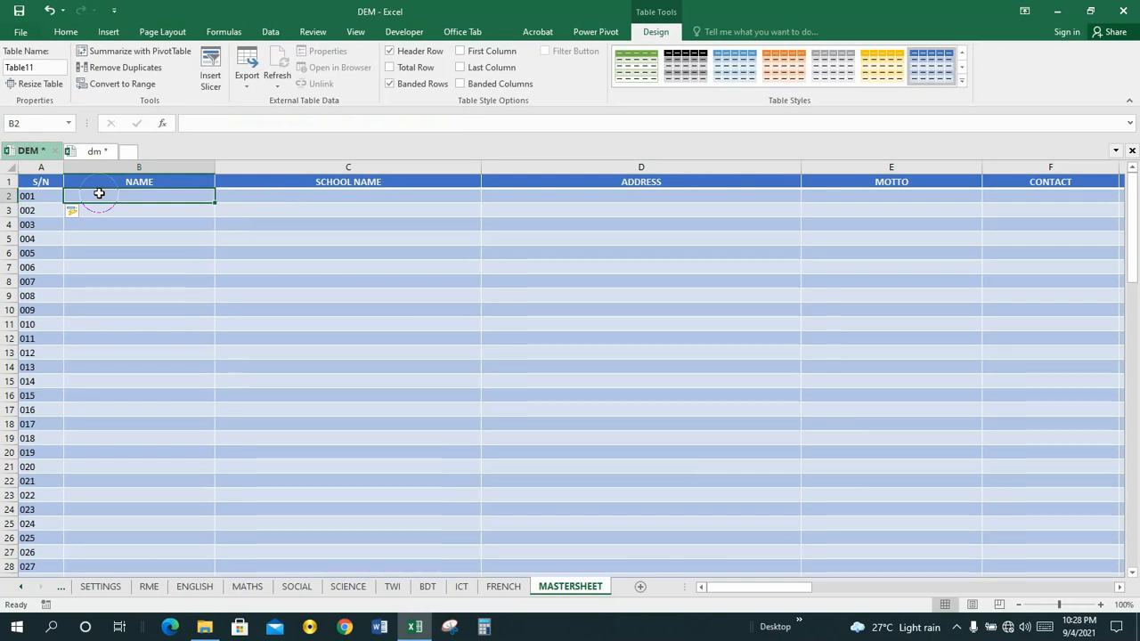
text(=)
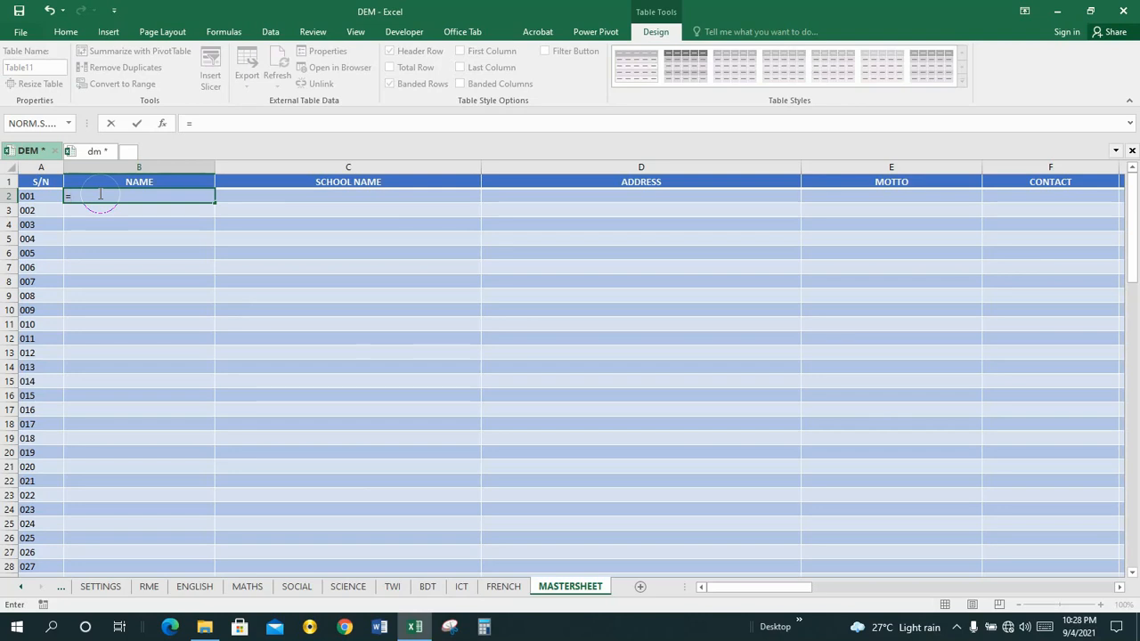
text(INDEX()
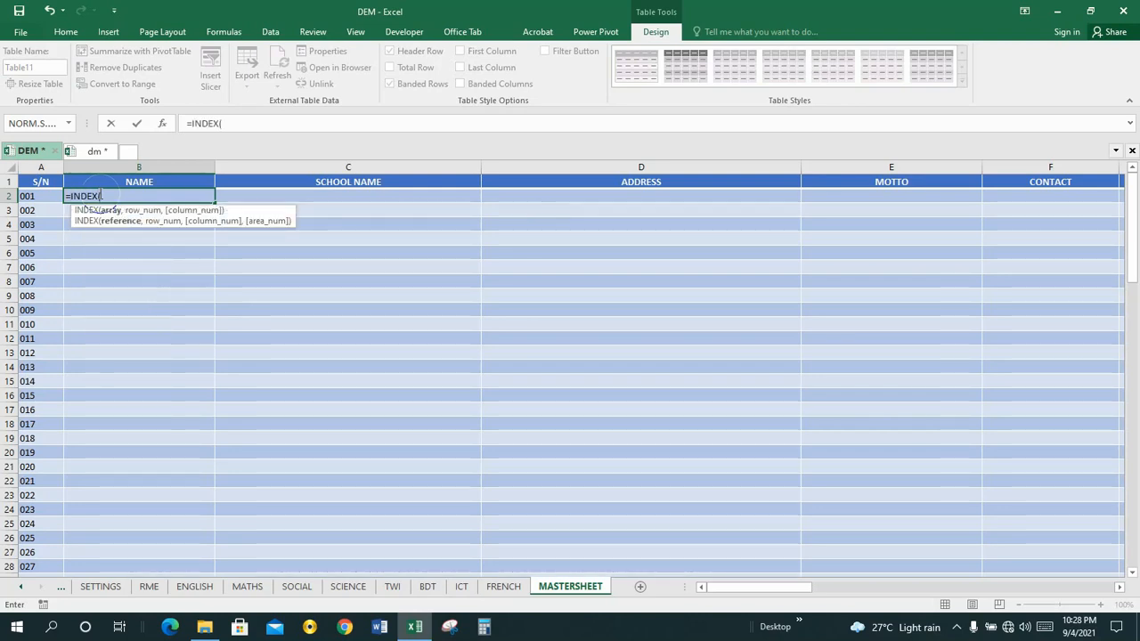
text(RE)
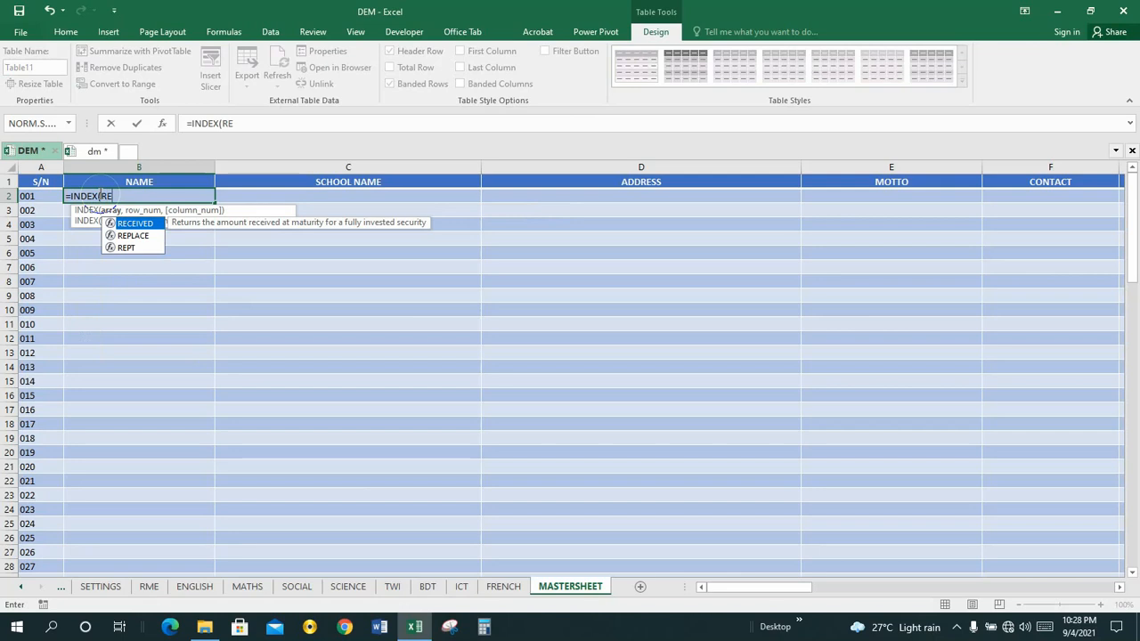
text(GISTRY)
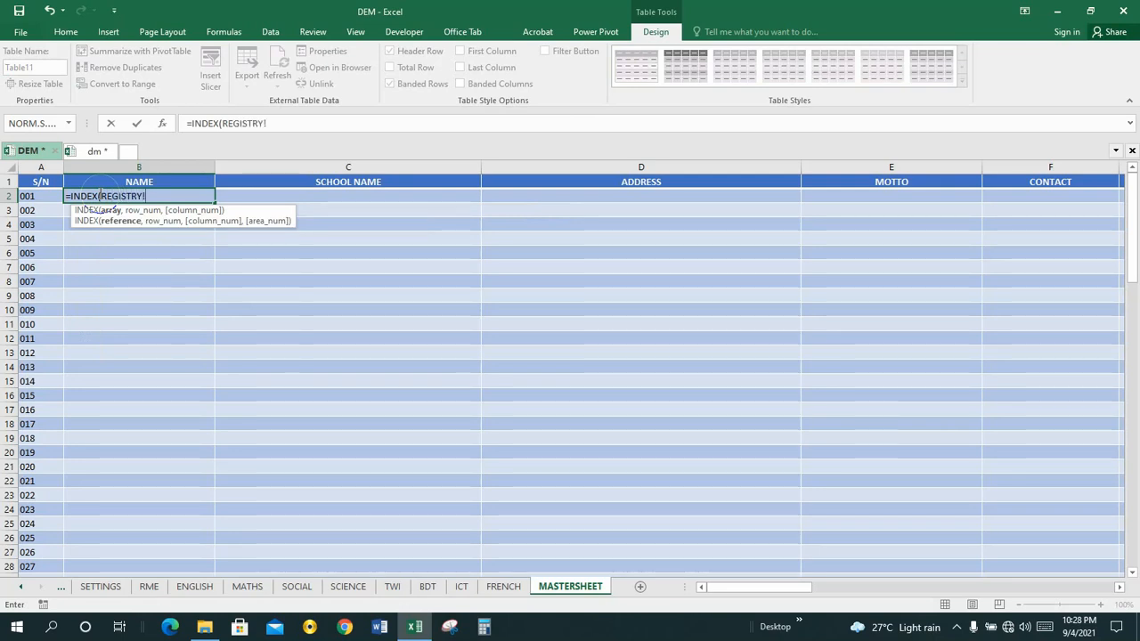
text(!B:B)
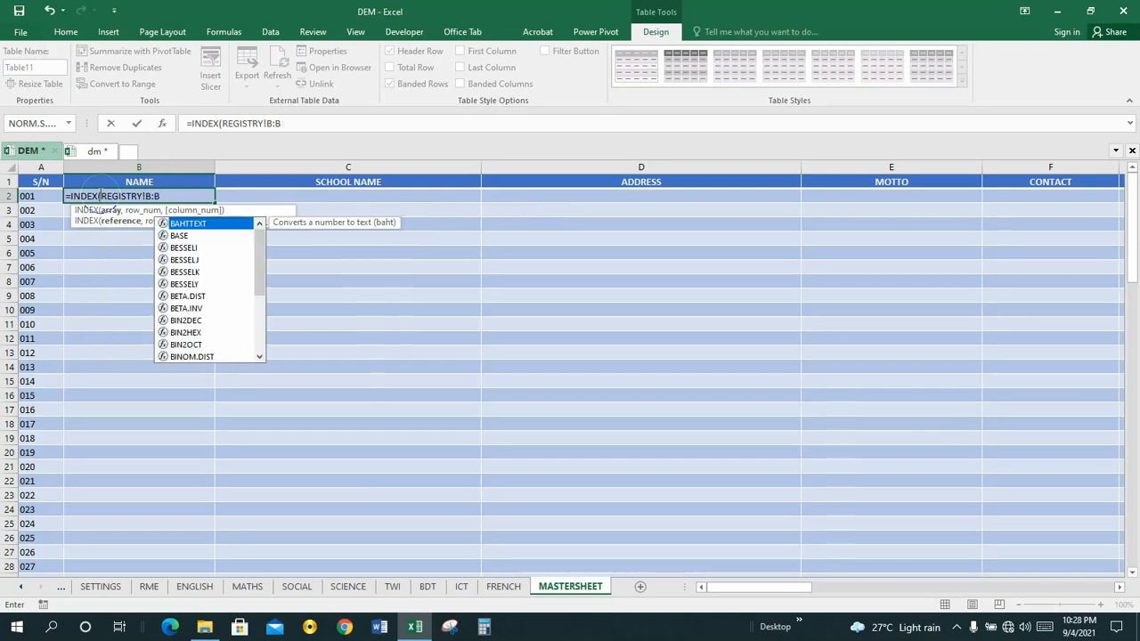
text(,MA)
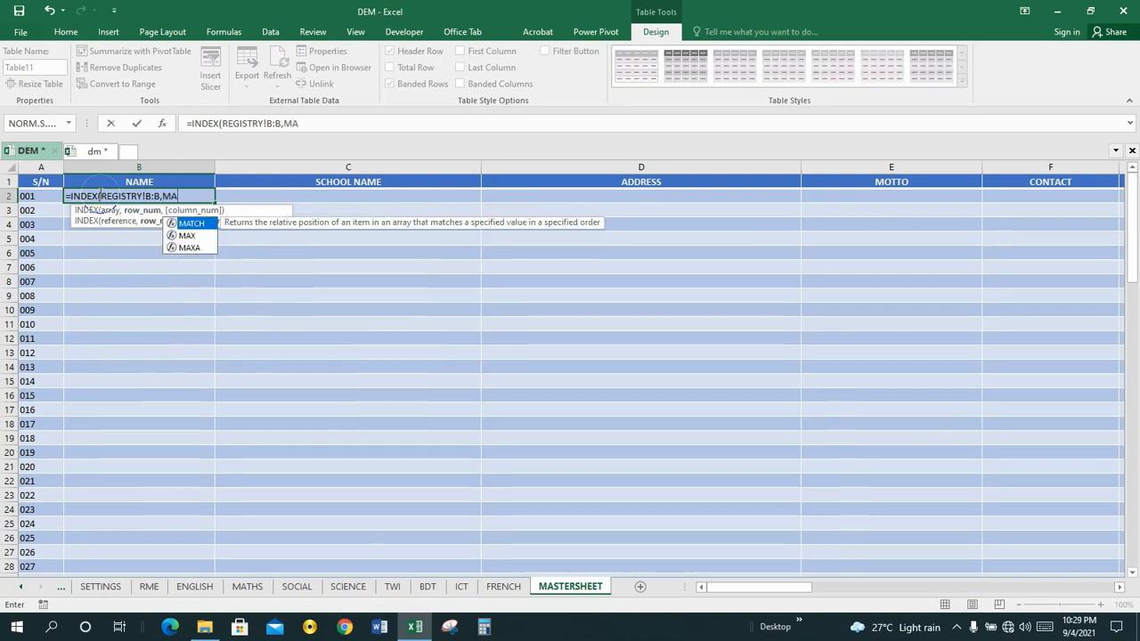
text(TCH)
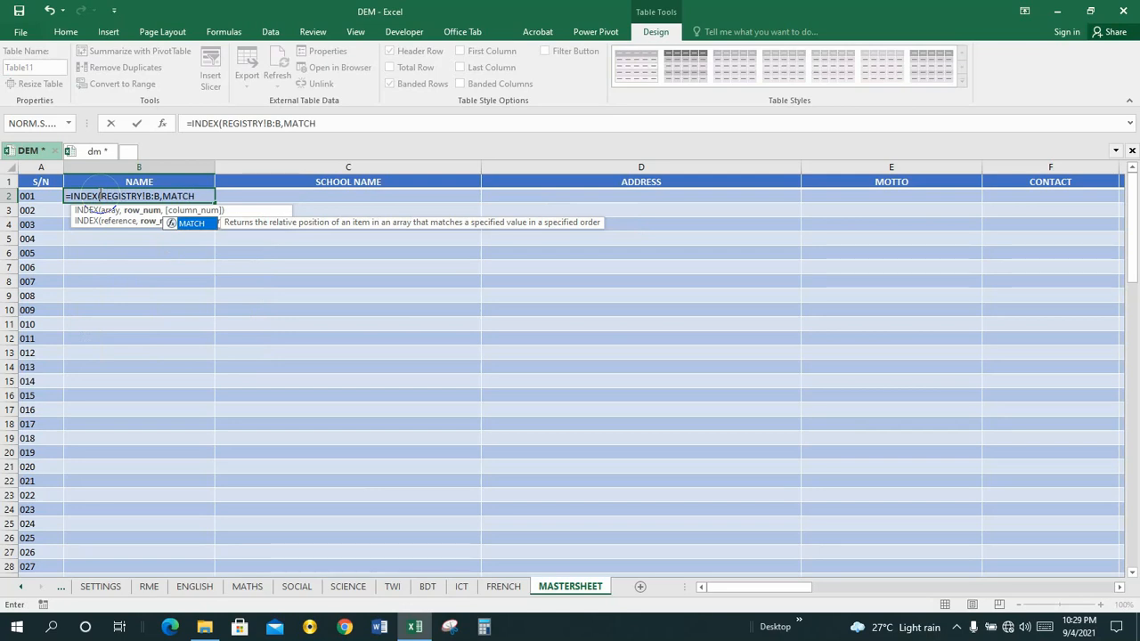
text(()
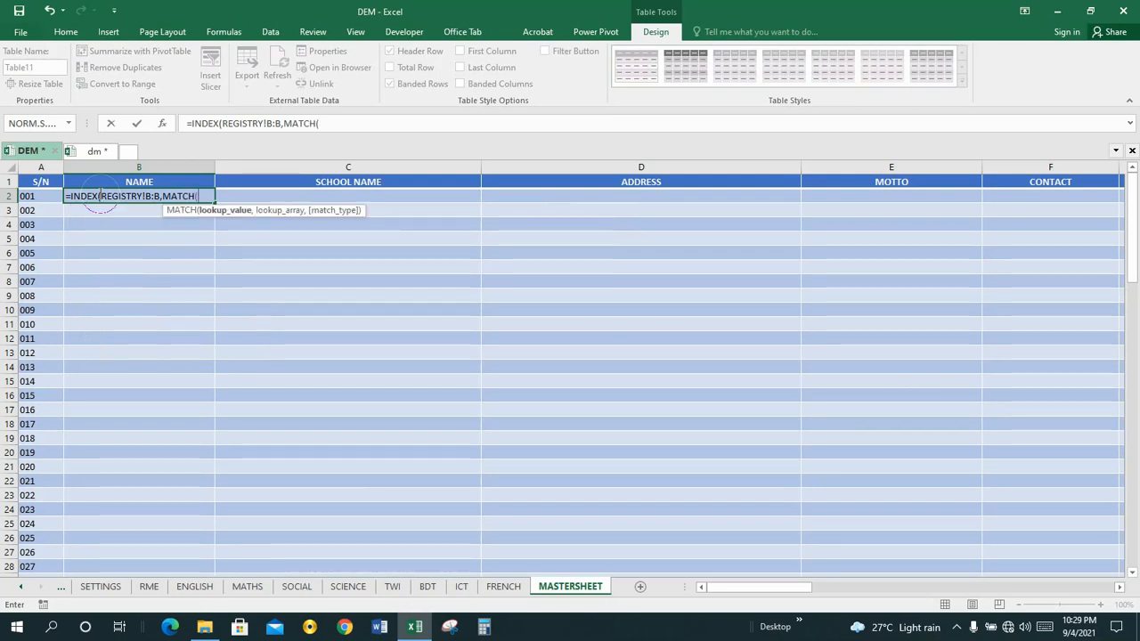